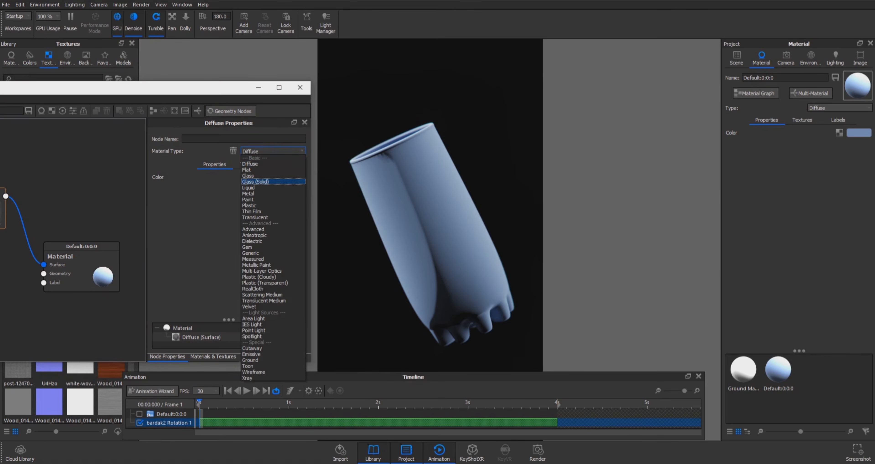
# - Change the glass's surface material to Dielectric and set its Transmission color to near-white with 0% saturation and 98% value
pyautogui.click(291, 182)
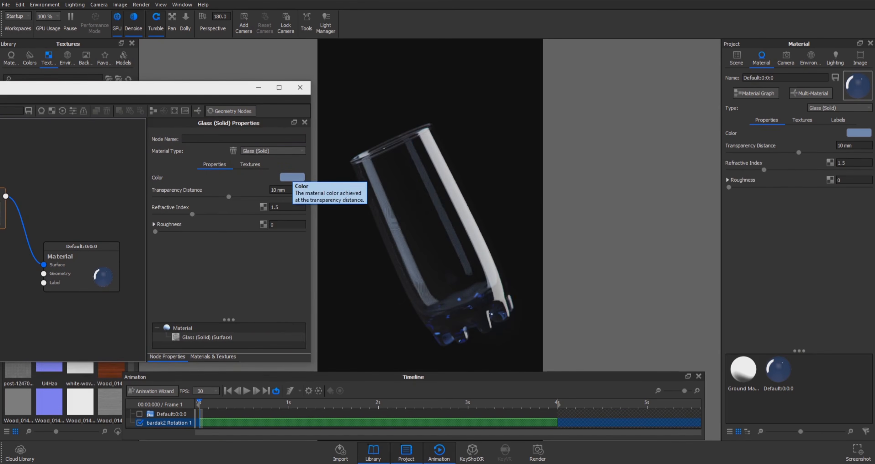
pyautogui.click(283, 151)
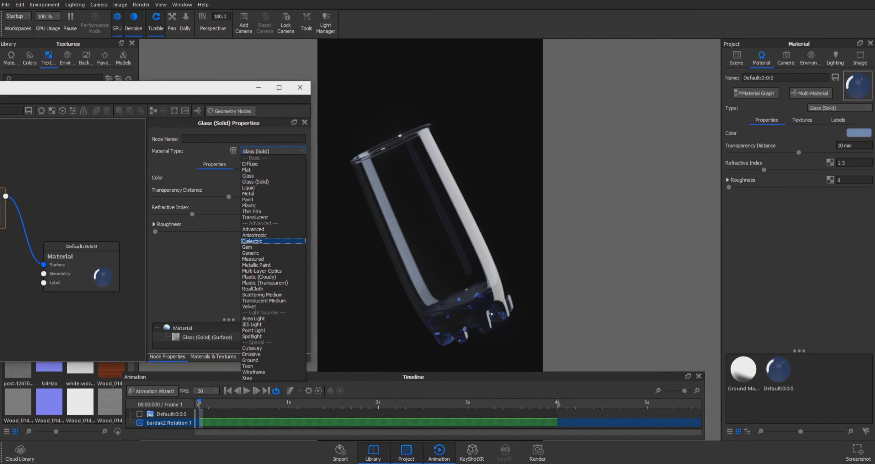
pyautogui.click(273, 241)
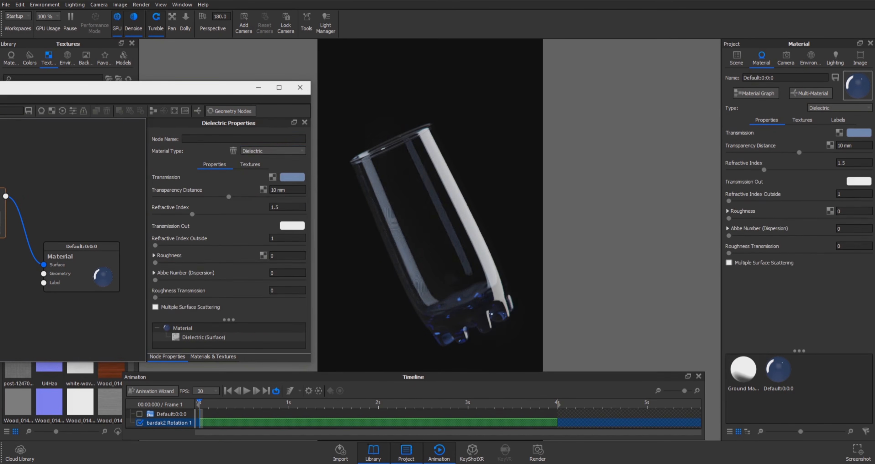
pyautogui.click(292, 177)
pyautogui.moveTo(229, 72); pyautogui.dragTo(225, 65)
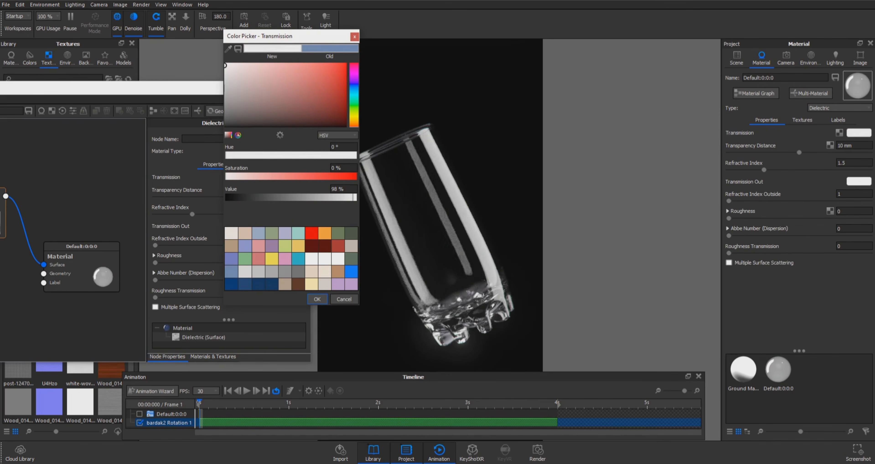
pyautogui.press('Return')
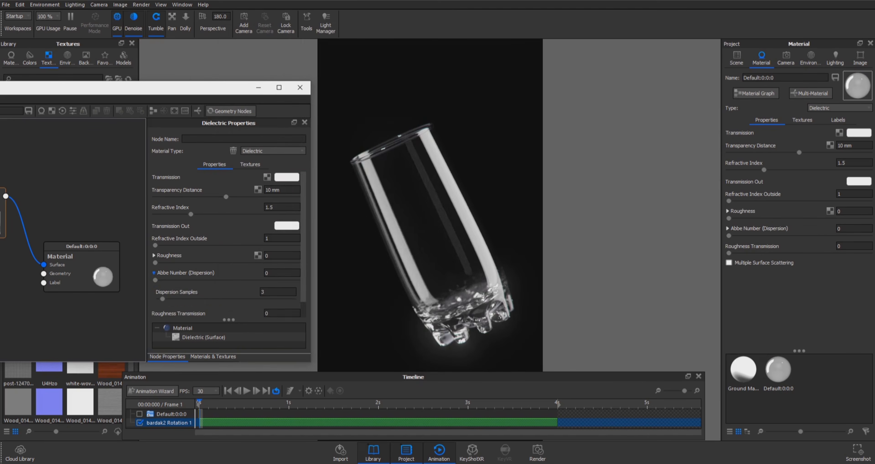
# - Set the Dielectric material's refractive index to 1.55
pyautogui.moveTo(155, 280)
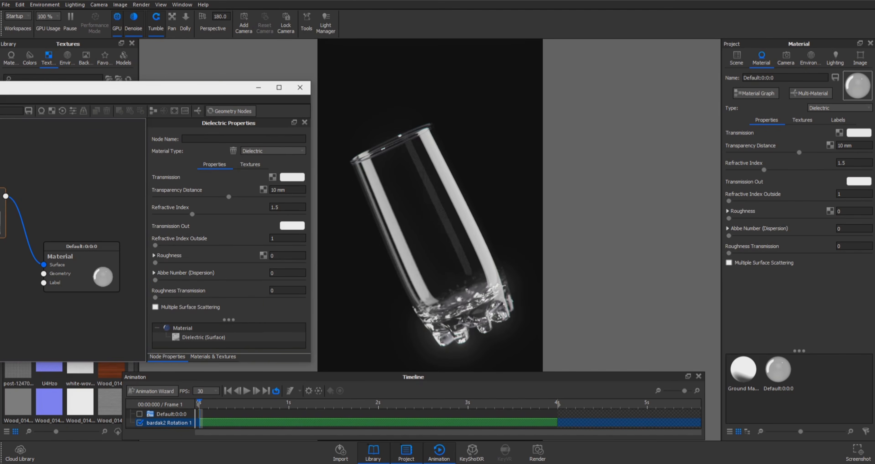
pyautogui.moveTo(155, 280)
pyautogui.mouseDown()
pyautogui.moveTo(205, 281)
pyautogui.moveTo(155, 280)
pyautogui.mouseUp()
pyautogui.moveTo(146, 88); pyautogui.dragTo(265, 80)
pyautogui.scroll(-2, 132, 225)
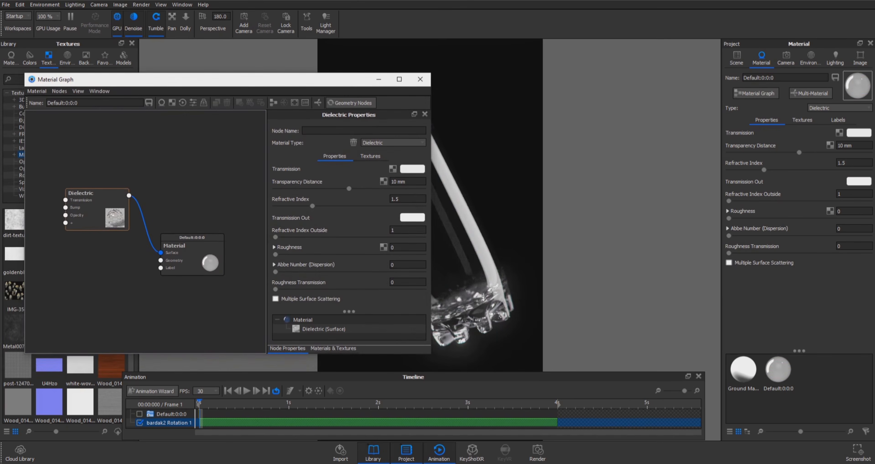
pyautogui.moveTo(190, 81); pyautogui.dragTo(237, 72)
pyautogui.scroll(2, 176, 225)
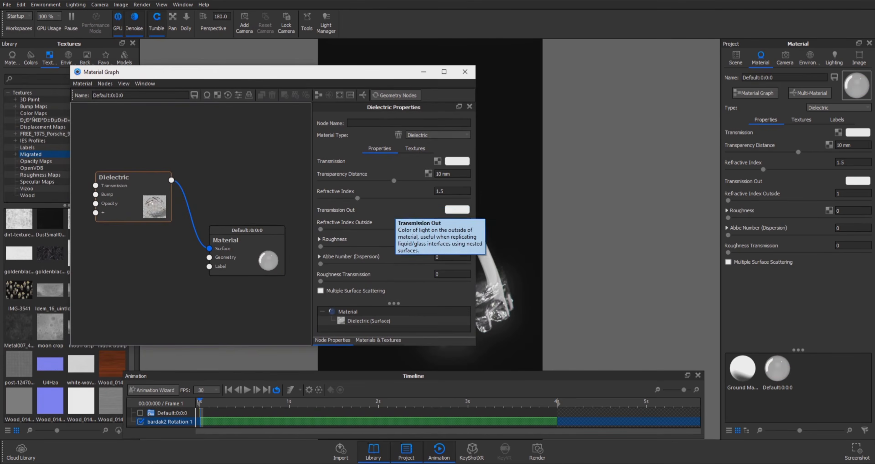
pyautogui.click(444, 191)
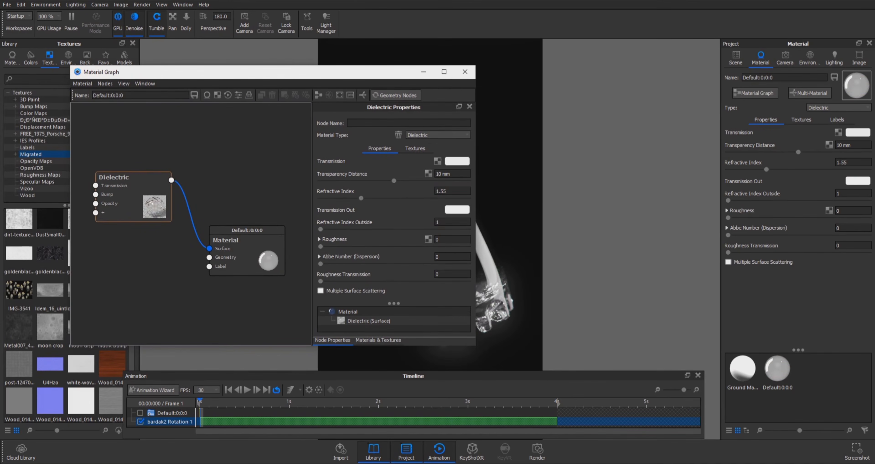
# - Raise the Dielectric material's Abbe Number (Dispersion) to 44
pyautogui.moveTo(238, 71); pyautogui.dragTo(126, 67)
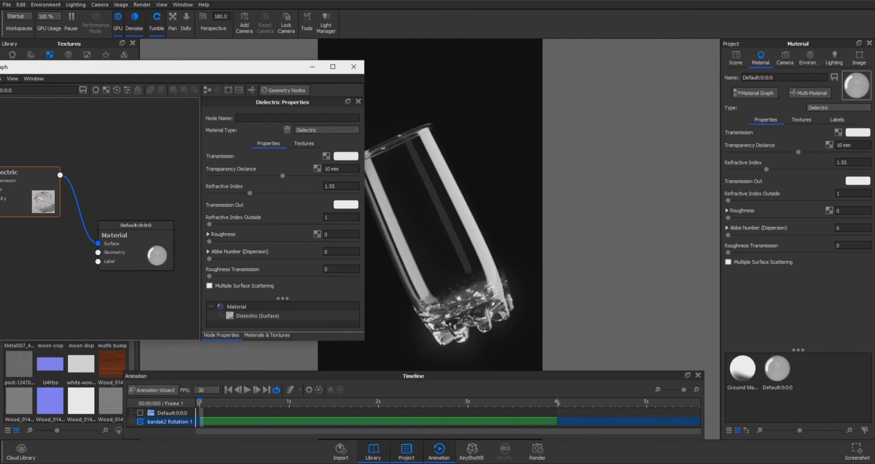
pyautogui.moveTo(237, 67); pyautogui.dragTo(291, 63)
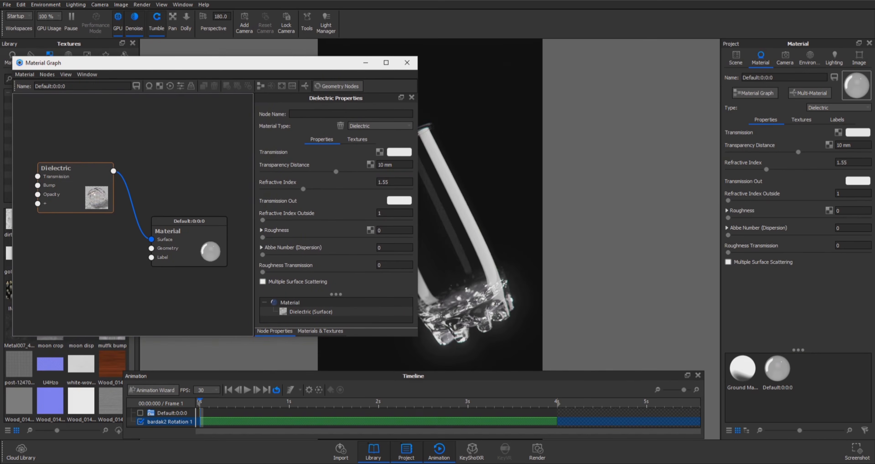
pyautogui.moveTo(263, 255); pyautogui.dragTo(327, 255)
# - Add the Metal007_4K-JPG_Roughness texture from the library to the material graph as a texture map
pyautogui.moveTo(238, 63); pyautogui.dragTo(314, 83)
pyautogui.moveTo(19, 329); pyautogui.dragTo(235, 160)
pyautogui.moveTo(238, 84); pyautogui.dragTo(110, 84)
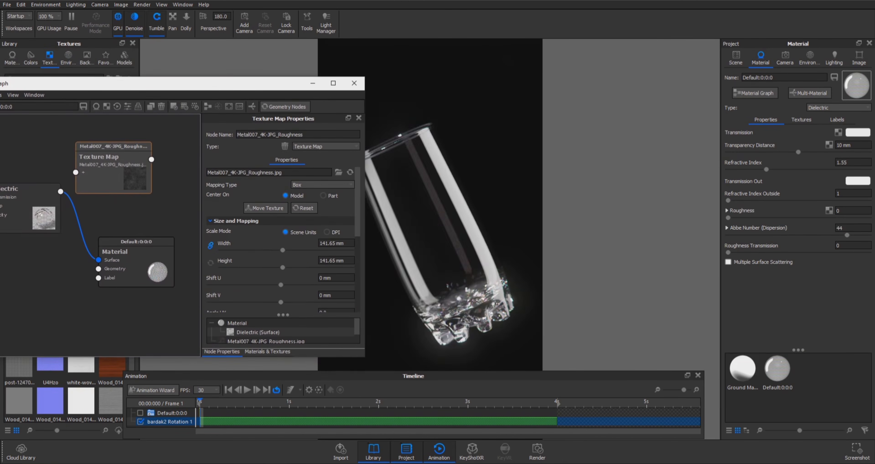
# - Preview the roughness texture on the glass, set Cylinder mapping, reduce its width and height to 88.2 mm, and lower its brightness to 0.69
pyautogui.press('c')
pyautogui.click(322, 185)
pyautogui.click(313, 205)
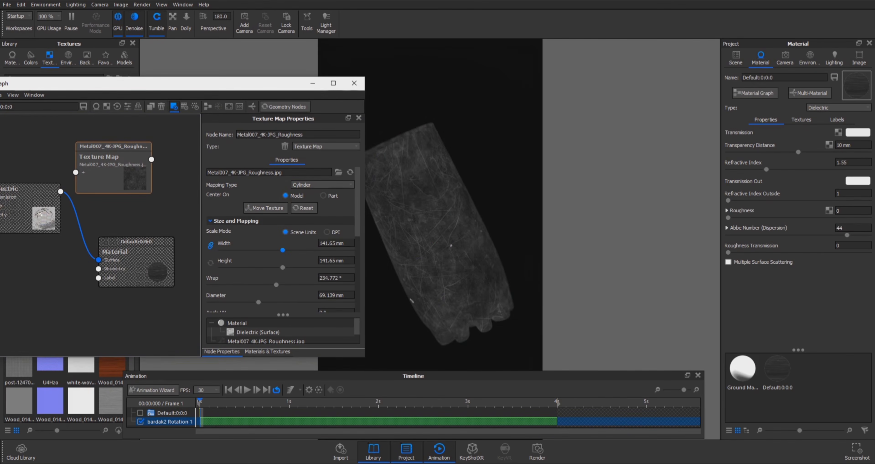
pyautogui.moveTo(275, 250); pyautogui.dragTo(263, 250)
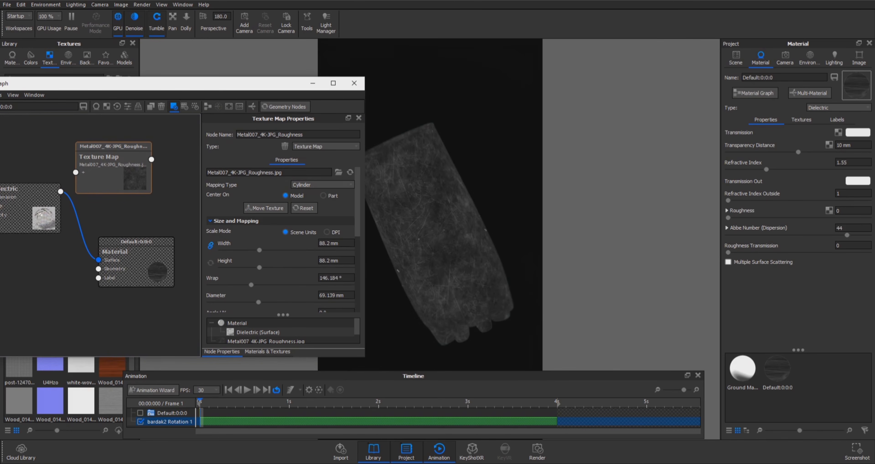
pyautogui.scroll(-4, 283, 238)
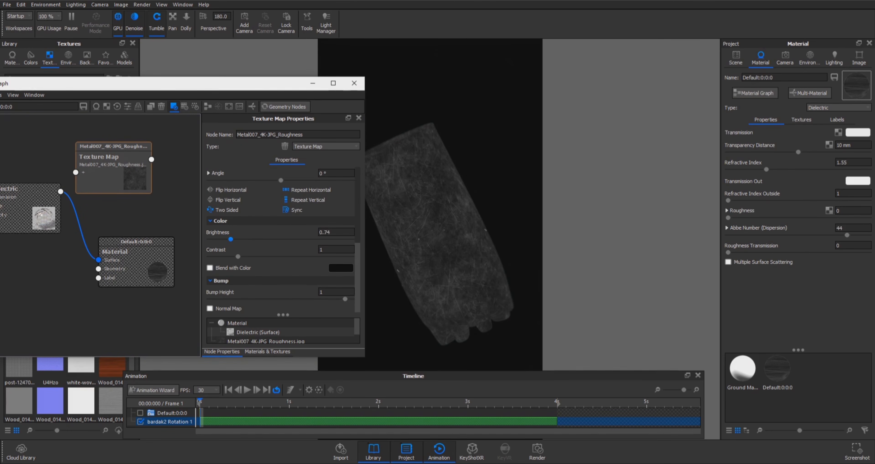
pyautogui.click(174, 107)
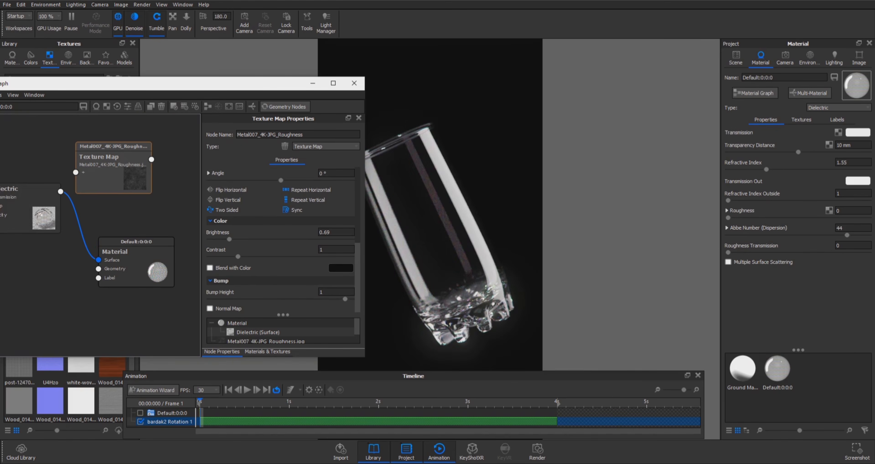
# - Connect the texture map to the Dielectric's Roughness input and adjust the map's brightness to 0.58 and contrast to 1.56
pyautogui.moveTo(24, 204); pyautogui.dragTo(57, 239)
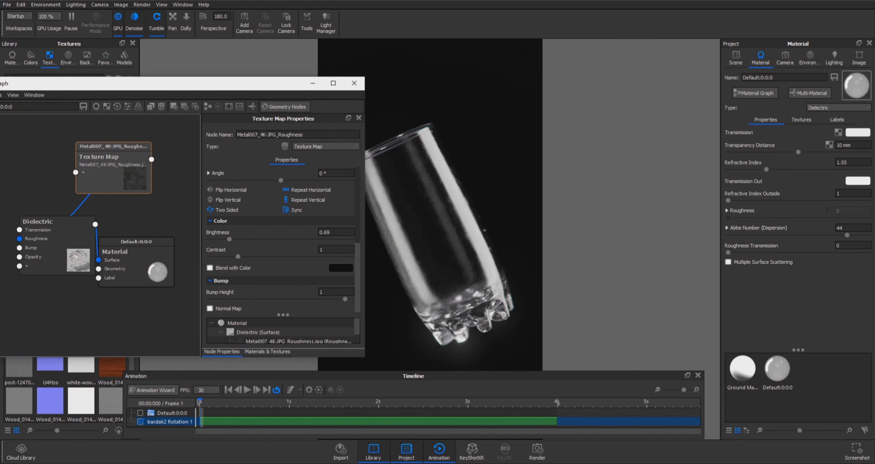
pyautogui.moveTo(229, 239); pyautogui.dragTo(226, 239)
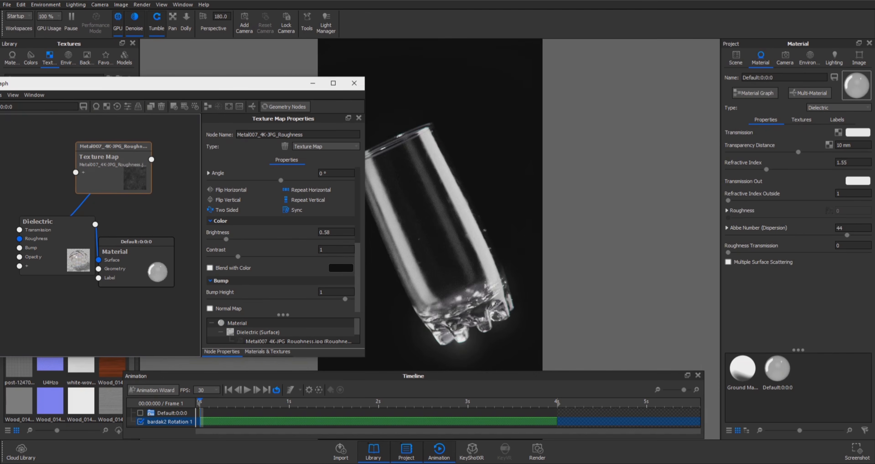
pyautogui.moveTo(237, 256); pyautogui.dragTo(256, 256)
# - Spread out the Texture Map, Dielectric and Material nodes, and resize the Material Graph window to uncover the glass
pyautogui.moveTo(136, 242); pyautogui.dragTo(183, 239)
pyautogui.moveTo(51, 225); pyautogui.dragTo(73, 224)
pyautogui.moveTo(114, 149); pyautogui.dragTo(44, 155)
pyautogui.moveTo(72, 225); pyautogui.dragTo(137, 152)
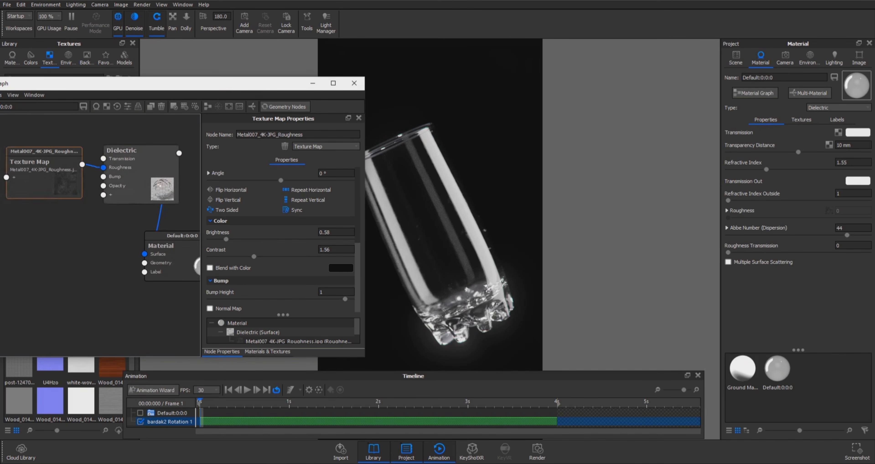
pyautogui.moveTo(44, 156); pyautogui.dragTo(20, 125)
pyautogui.moveTo(136, 152); pyautogui.dragTo(115, 152)
pyautogui.click(67, 258)
pyautogui.scroll(-1, 68, 258)
pyautogui.rightClick(154, 198)
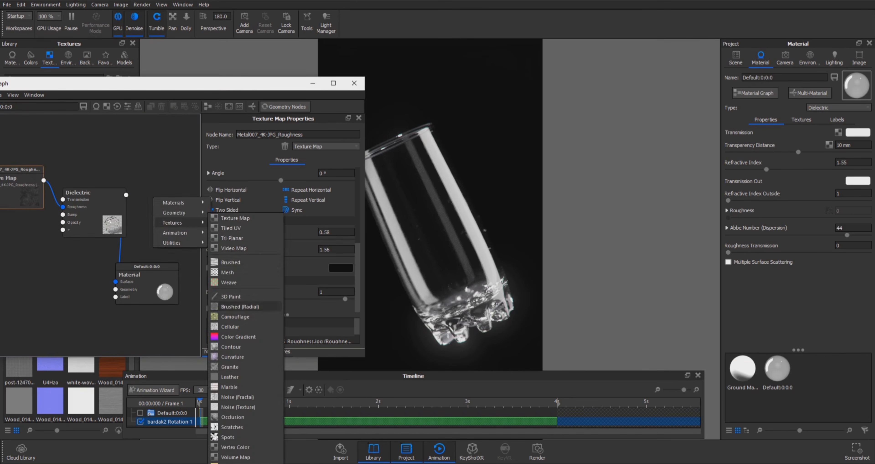
pyautogui.click(163, 146)
pyautogui.moveTo(190, 83); pyautogui.dragTo(237, 78)
pyautogui.moveTo(411, 211); pyautogui.dragTo(349, 210)
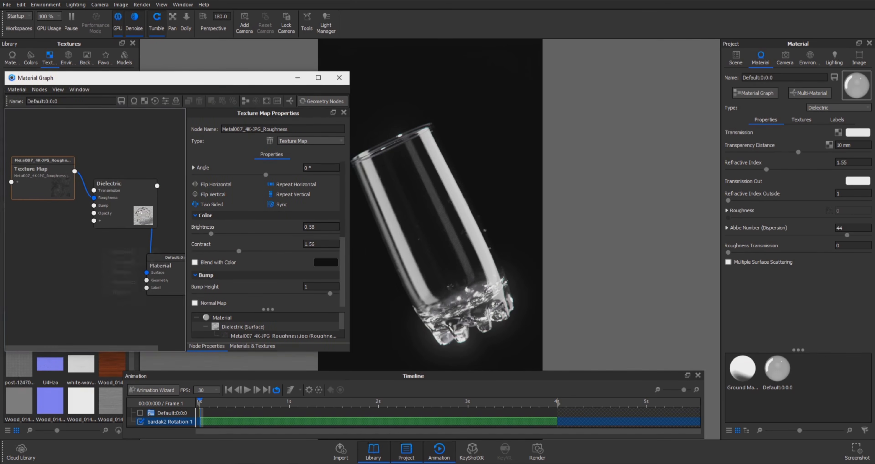
# - Add a Noise (Texture) node to the graph and place it below the roughness texture map
pyautogui.rightClick(103, 247)
pyautogui.moveTo(123, 272)
pyautogui.click(194, 397)
pyautogui.moveTo(127, 263); pyautogui.dragTo(67, 260)
# - Preview the noise texture on the glass and set its scale to 40 mm
pyautogui.doubleClick(66, 260)
pyautogui.press('c')
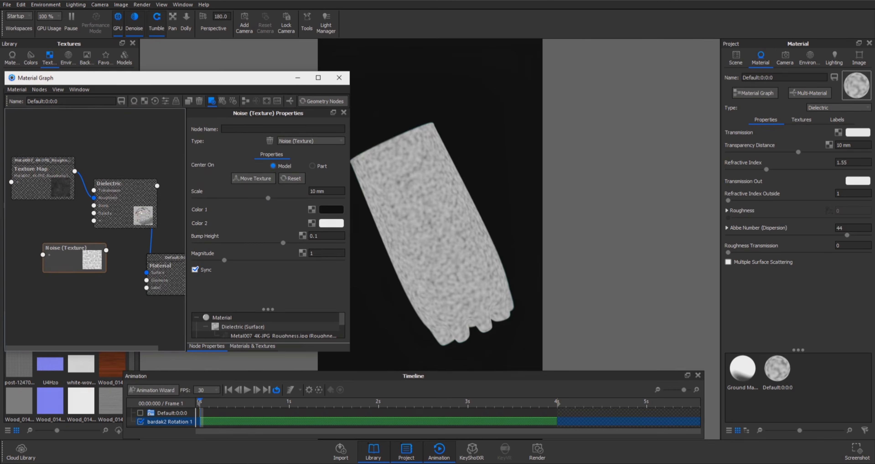
pyautogui.moveTo(342, 198); pyautogui.dragTo(328, 198)
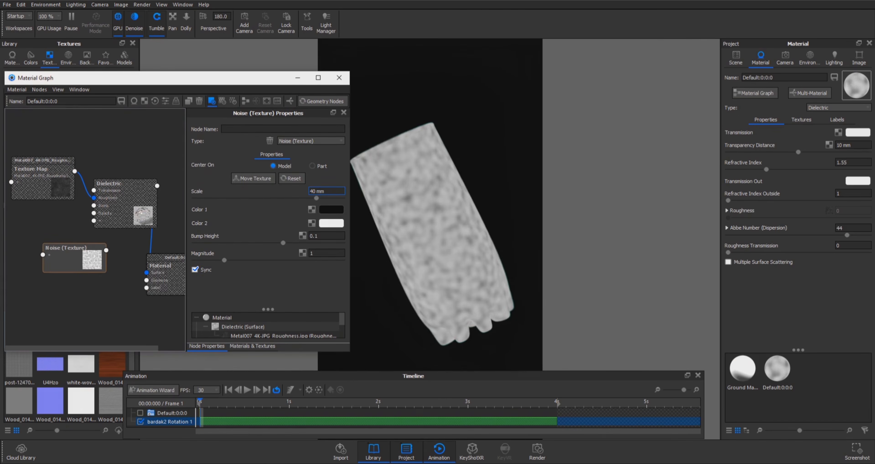
pyautogui.press('Return')
pyautogui.press('c')
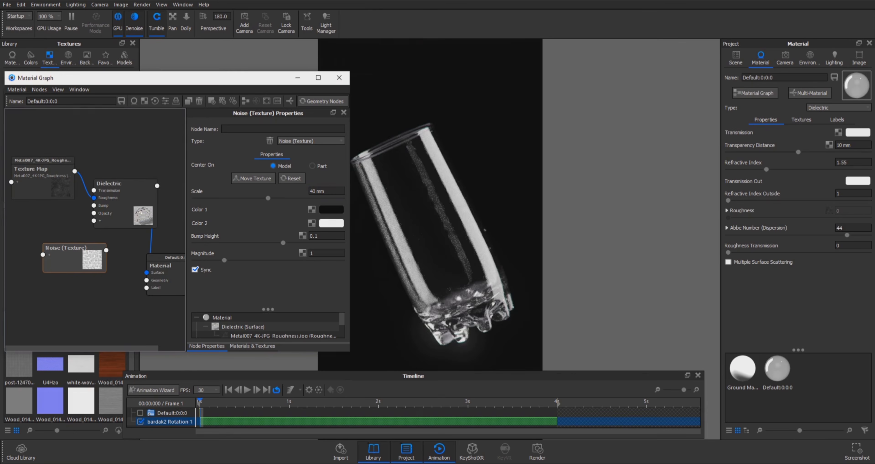
# - Connect the Noise (Texture) node to the Dielectric's Bump input and set its bump height to 0.03
pyautogui.moveTo(106, 251); pyautogui.dragTo(94, 205)
pyautogui.moveTo(68, 260); pyautogui.dragTo(34, 265)
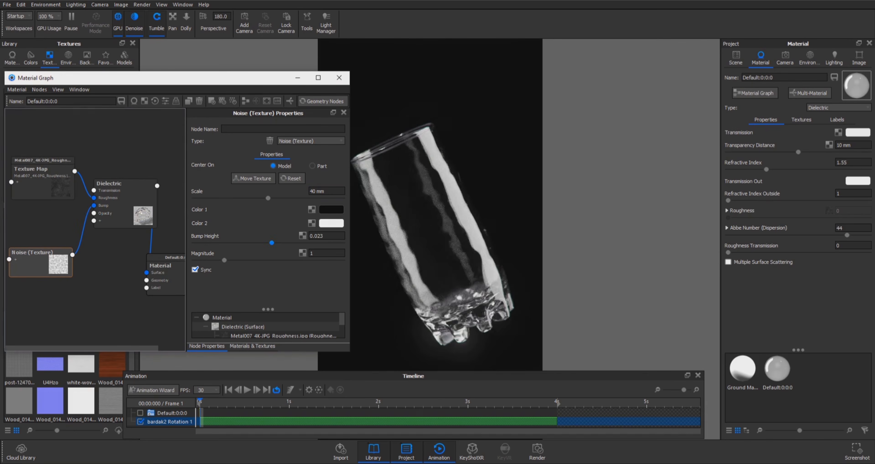
pyautogui.moveTo(272, 244); pyautogui.dragTo(270, 243)
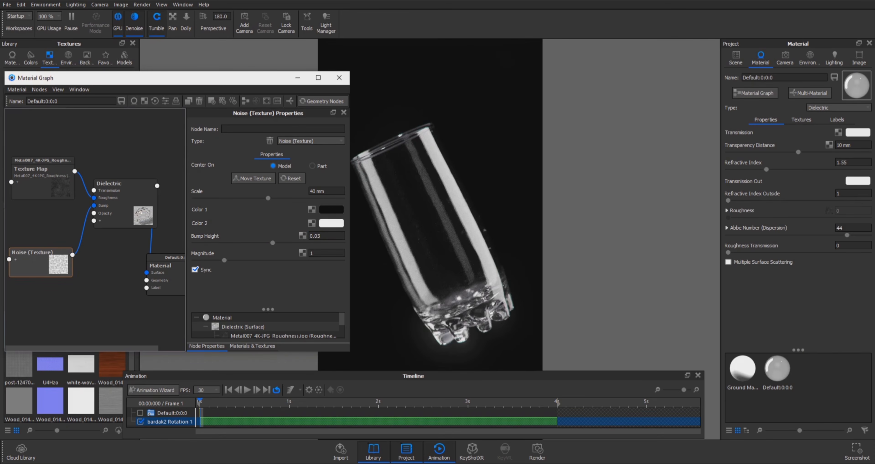
# - Insert a Bump Add utility node between the noise texture and the Dielectric's Bump input
pyautogui.moveTo(36, 265); pyautogui.dragTo(13, 235)
pyautogui.rightClick(69, 251)
pyautogui.click(143, 280)
pyautogui.moveTo(98, 270); pyautogui.dragTo(85, 253)
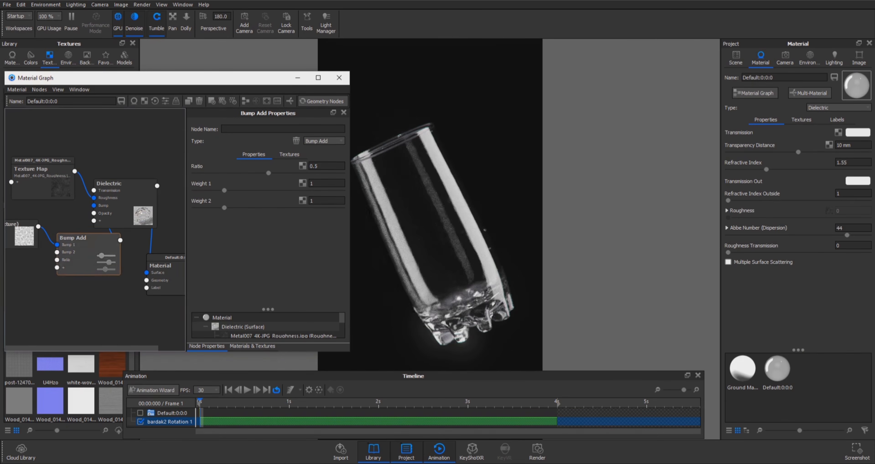
# - Add a Brushed texture node and place it below the Bump Add node
pyautogui.rightClick(103, 296)
pyautogui.moveTo(123, 322)
pyautogui.click(180, 262)
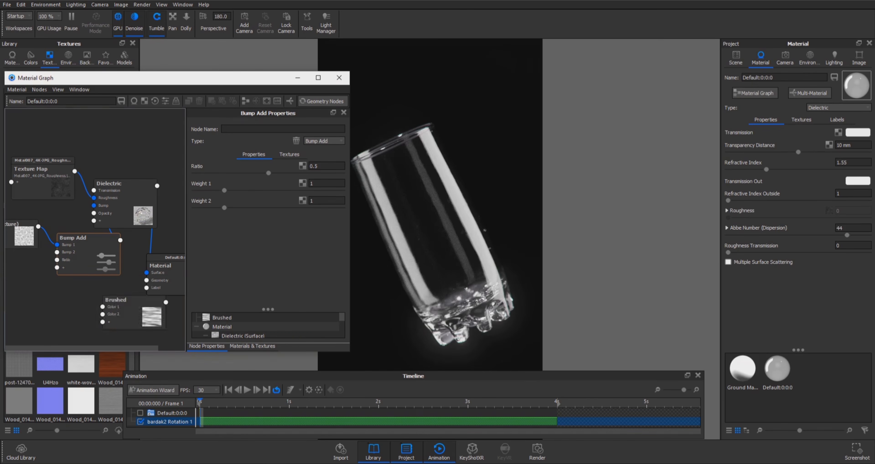
pyautogui.moveTo(150, 316)
pyautogui.mouseDown()
pyautogui.moveTo(78, 316)
pyautogui.moveTo(82, 295)
pyautogui.mouseUp()
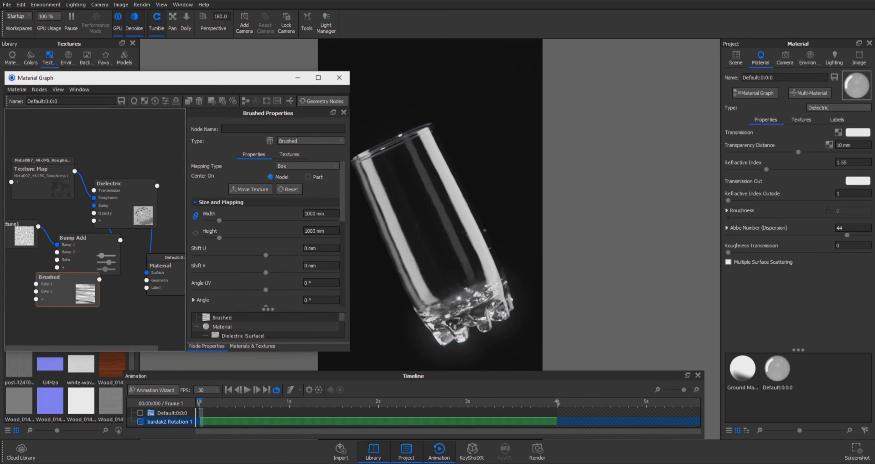
# - Preview the Brushed texture and set it to Cylinder mapping, 8.4 mm width and height, and a UV angle of 90°
pyautogui.click(211, 101)
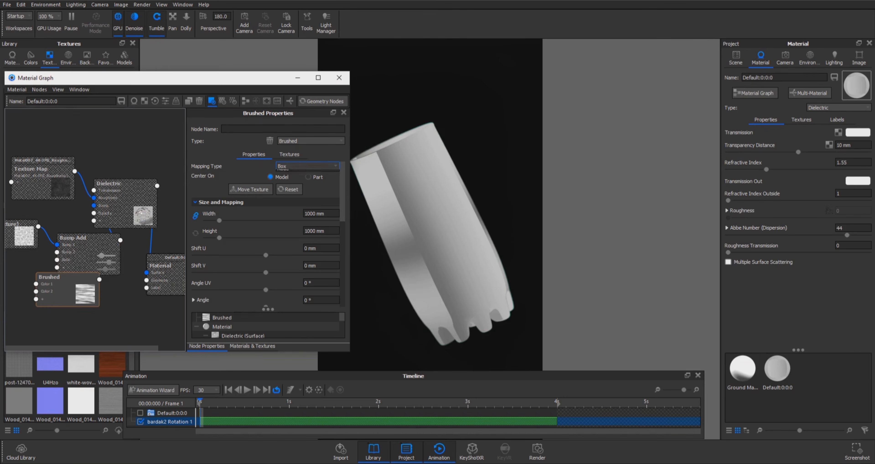
pyautogui.click(306, 166)
pyautogui.click(289, 175)
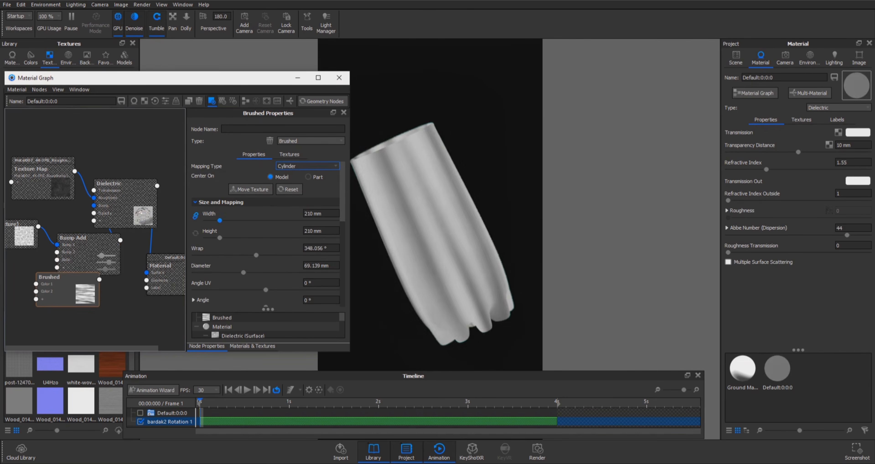
pyautogui.moveTo(220, 221); pyautogui.dragTo(261, 220)
pyautogui.doubleClick(315, 283)
pyautogui.write('90')
pyautogui.press('Return')
# - End the texture preview and connect the Brushed node to the Bump Add's Bump 2 input
pyautogui.click(211, 101)
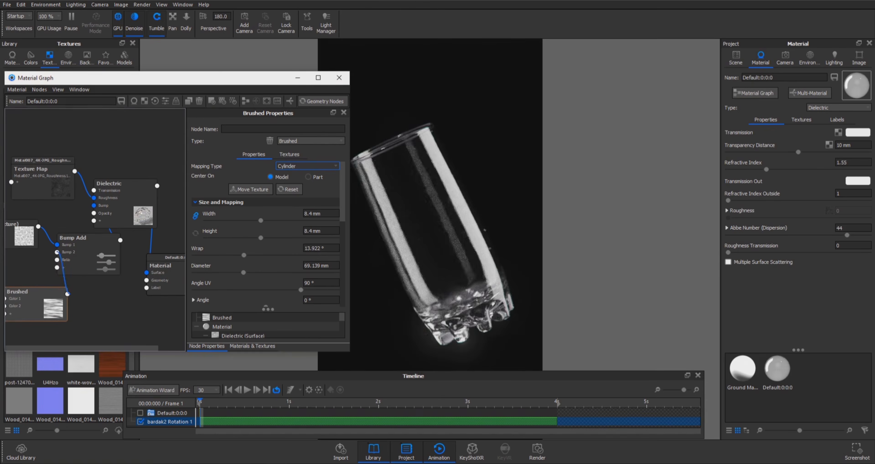
pyautogui.moveTo(57, 253); pyautogui.dragTo(69, 294)
pyautogui.moveTo(51, 293); pyautogui.dragTo(39, 286)
# - Switch to the Free Camera, disable its depth of field, and frame a close-up of the glass's upper rim
pyautogui.click(786, 59)
pyautogui.click(782, 75)
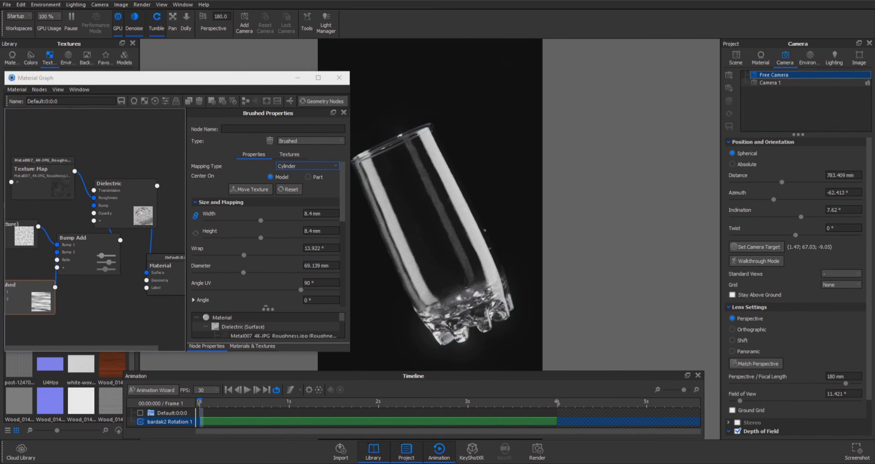
pyautogui.click(738, 432)
pyautogui.scroll(6, 476, 221)
pyautogui.scroll(1, 529, 223)
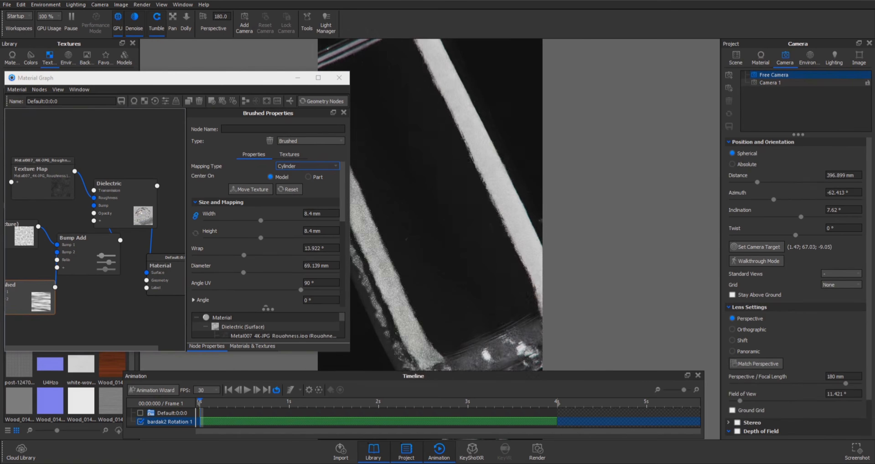
pyautogui.moveTo(466, 226); pyautogui.dragTo(527, 301, button='middle')
pyautogui.moveTo(218, 78); pyautogui.dragTo(207, 79)
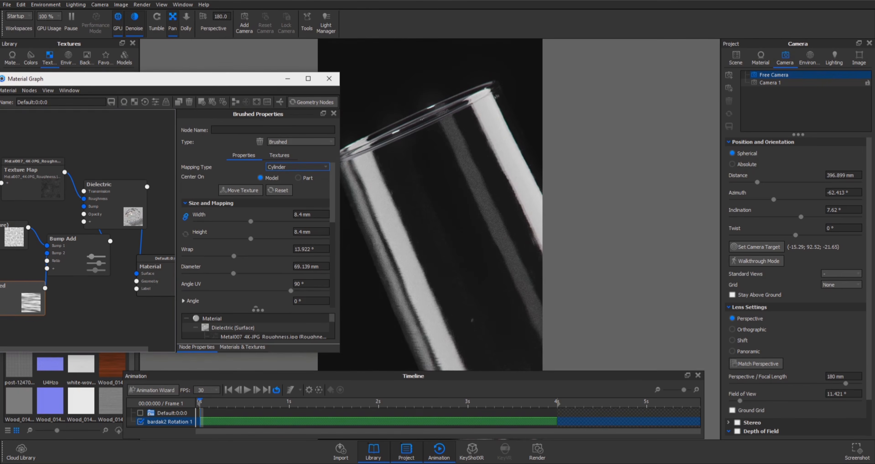
# - Set the Brushed texture's groove length to 2.621 and bump height to 0.202 with the help of the texture preview
pyautogui.scroll(-6, 258, 238)
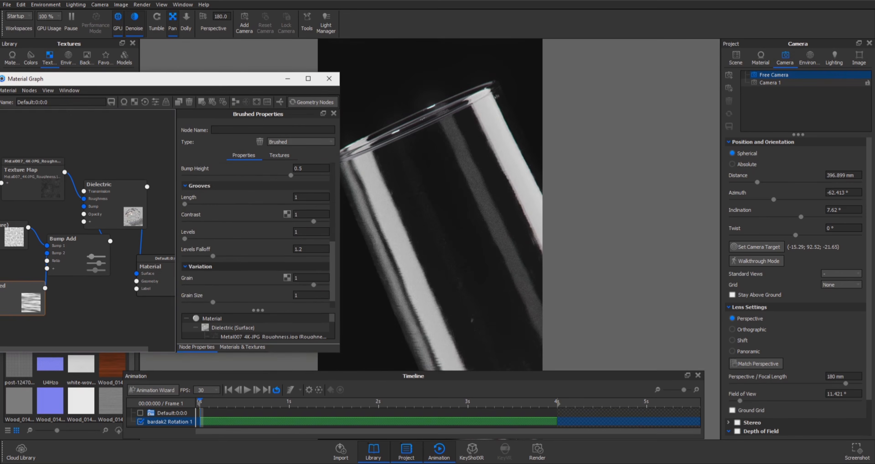
pyautogui.press('c')
pyautogui.moveTo(185, 204)
pyautogui.mouseDown()
pyautogui.moveTo(327, 205)
pyautogui.moveTo(288, 204)
pyautogui.mouseUp()
pyautogui.press('c')
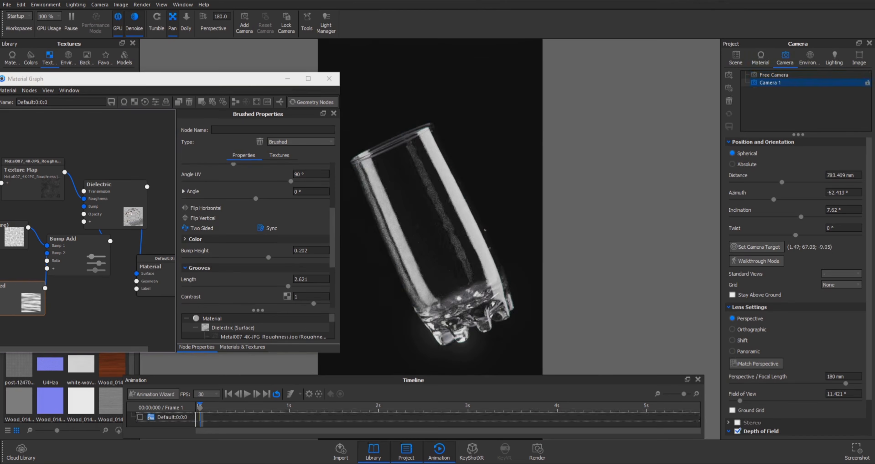
# - Add a rotation animation to the bardak2 model, turning it 60° about the Y axis
pyautogui.rightClick(778, 107)
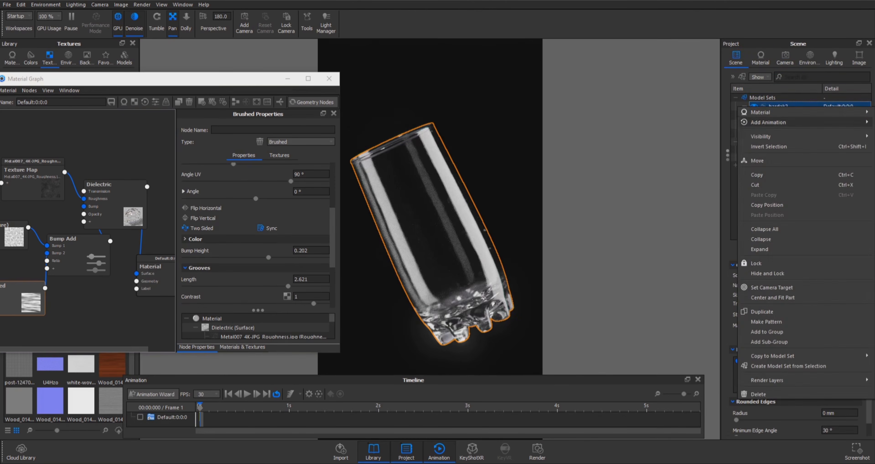
pyautogui.moveTo(777, 123)
pyautogui.click(696, 142)
pyautogui.scroll(-1, 218, 272)
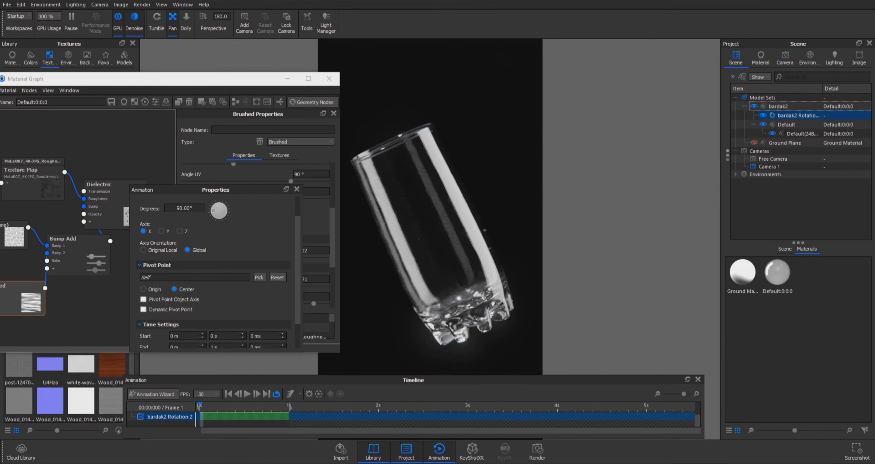
pyautogui.moveTo(215, 405)
pyautogui.mouseDown()
pyautogui.moveTo(274, 405)
pyautogui.moveTo(201, 406)
pyautogui.moveTo(282, 405)
pyautogui.moveTo(199, 406)
pyautogui.mouseUp()
pyautogui.click(161, 232)
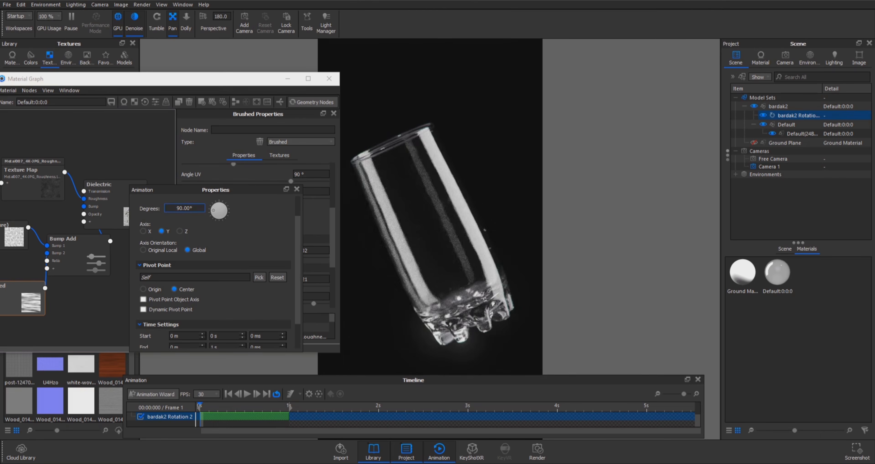
pyautogui.write('60')
pyautogui.press('Return')
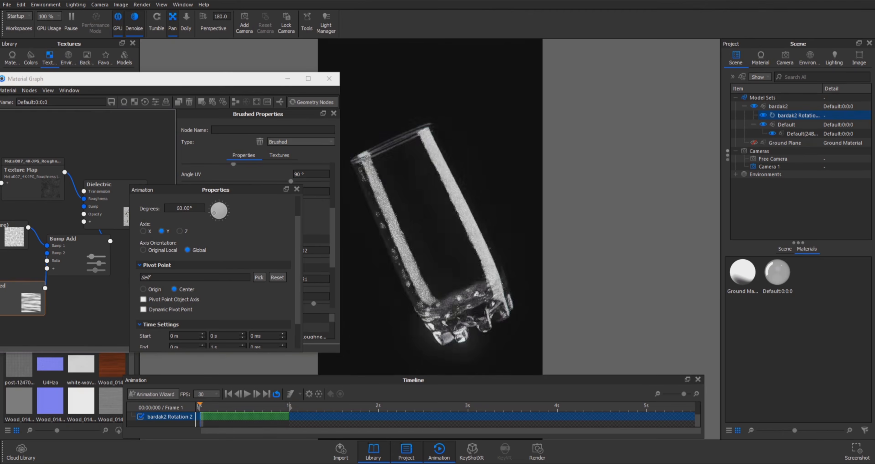
# - Set the rotation's end time to 4 s with Linear motion ease and close the animation properties
pyautogui.scroll(-2, 214, 271)
pyautogui.press('Return')
pyautogui.click(203, 336)
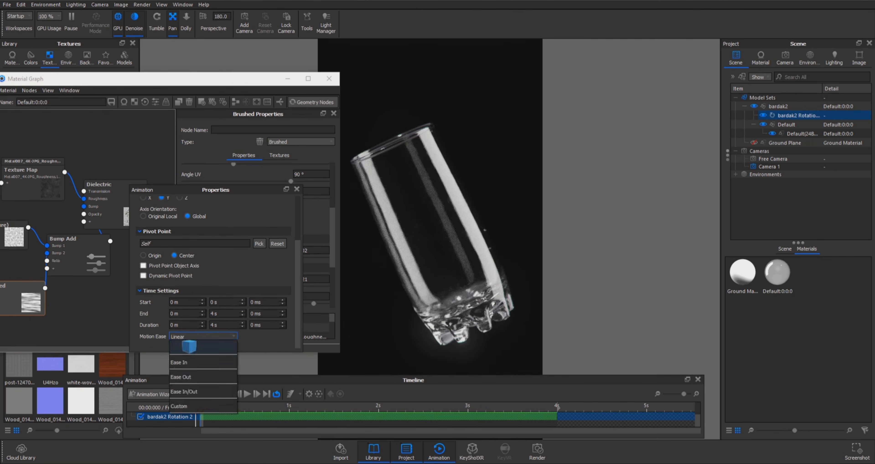
pyautogui.click(197, 347)
pyautogui.moveTo(200, 405)
pyautogui.mouseDown()
pyautogui.moveTo(547, 405)
pyautogui.moveTo(200, 406)
pyautogui.mouseUp()
pyautogui.click(297, 189)
# - Align the nodes in the material graph automatically and bring the whole Material Graph window into view
pyautogui.scroll(-2, 84, 228)
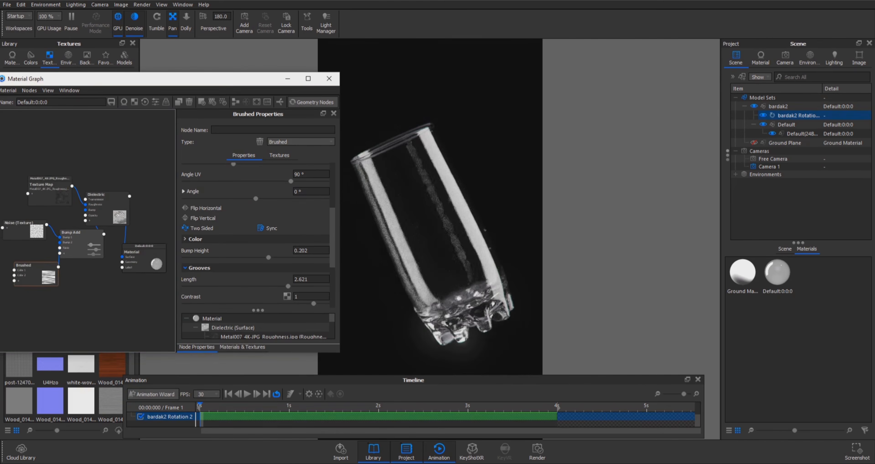
pyautogui.click(235, 102)
pyautogui.moveTo(85, 286); pyautogui.dragTo(107, 286)
pyautogui.moveTo(136, 79); pyautogui.dragTo(145, 84)
pyautogui.scroll(5, 18, 231)
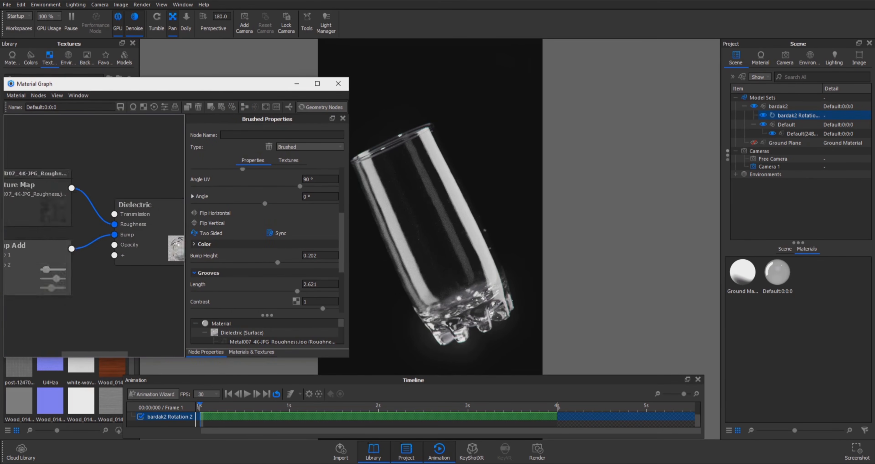
# - Add a Plastic (Transparent) material node below the Dielectric node and connect it to the Material node's Label input
pyautogui.moveTo(155, 316); pyautogui.dragTo(34, 316)
pyautogui.scroll(1, 93, 234)
pyautogui.rightClick(121, 297)
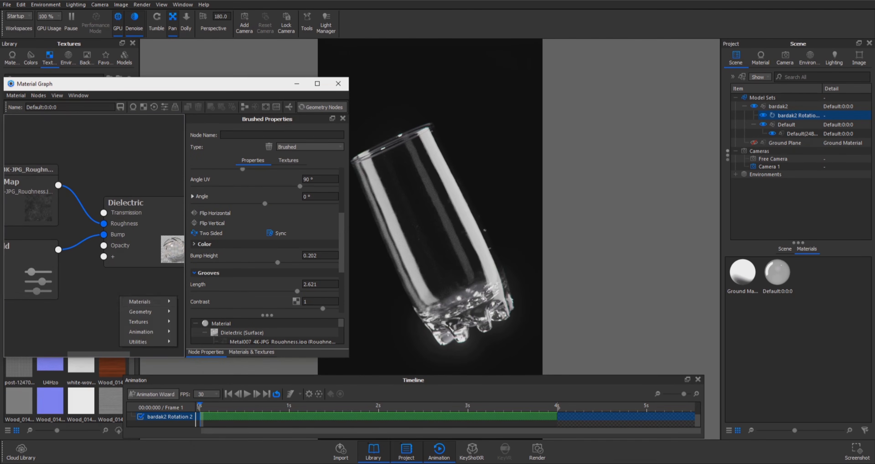
pyautogui.moveTo(150, 302)
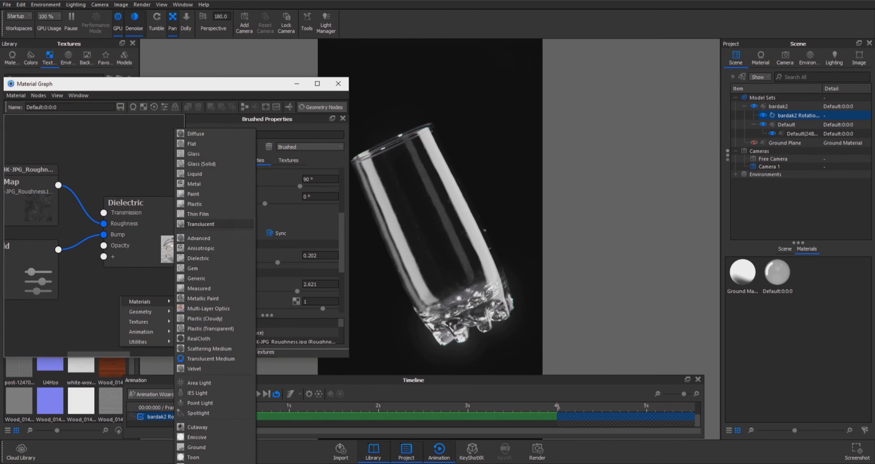
pyautogui.click(210, 329)
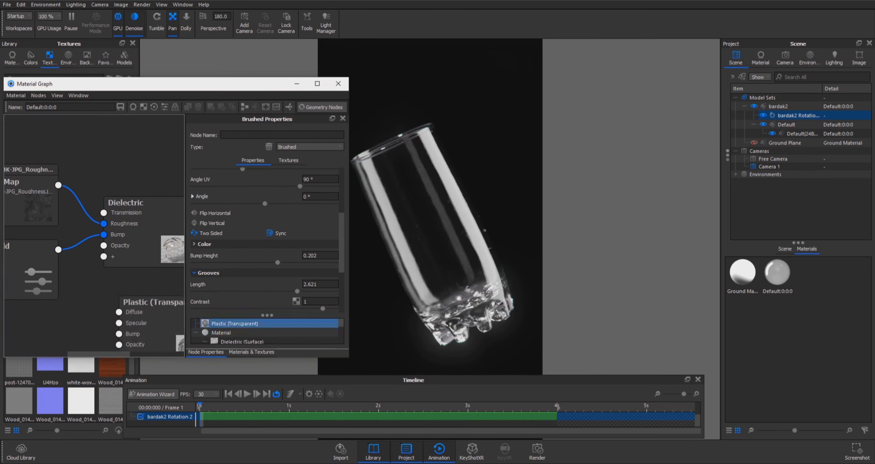
pyautogui.moveTo(116, 299); pyautogui.dragTo(90, 316)
pyautogui.scroll(-3, 90, 312)
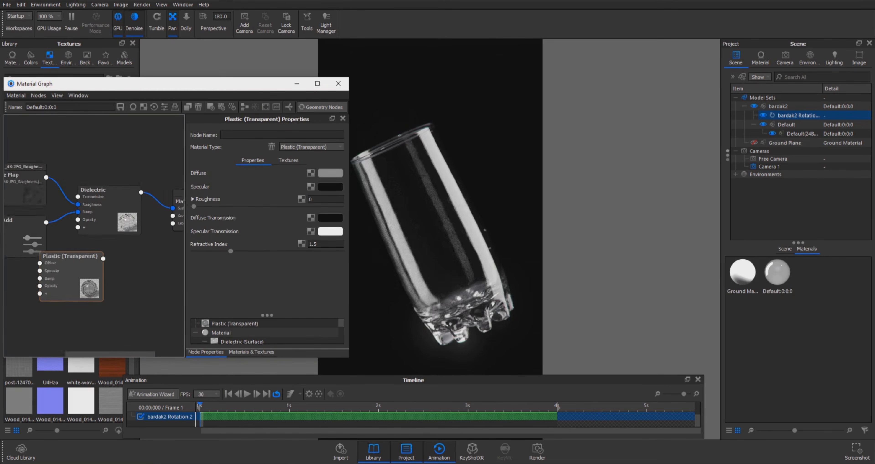
pyautogui.moveTo(116, 272); pyautogui.dragTo(61, 272, button='middle')
pyautogui.moveTo(25, 274); pyautogui.dragTo(68, 276)
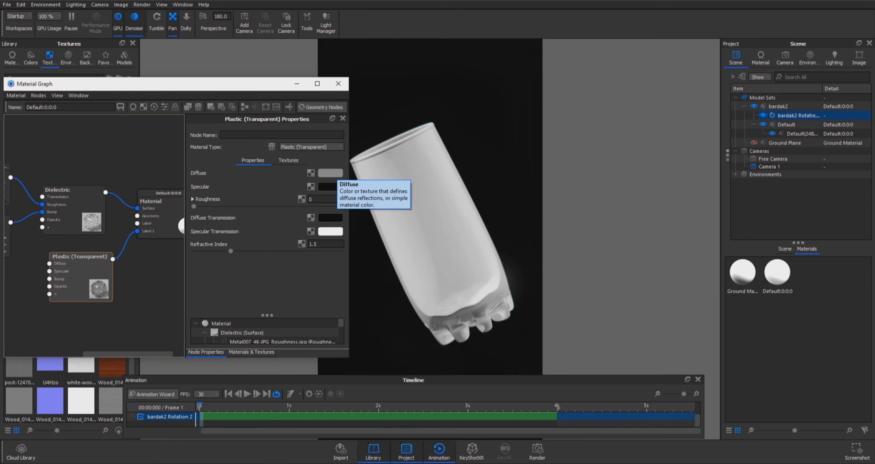
# - Set the transparent plastic's Specular color to white and its Diffuse color to a grey with 36% value
pyautogui.click(330, 187)
pyautogui.click(325, 258)
pyautogui.click(318, 299)
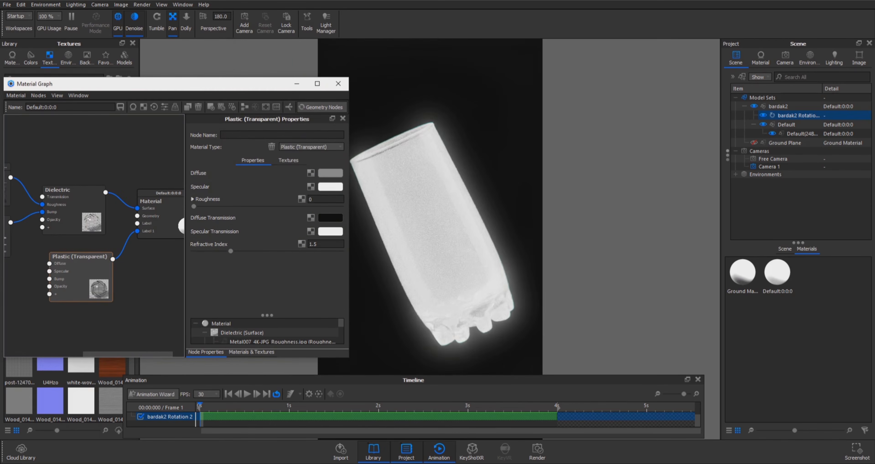
pyautogui.click(330, 173)
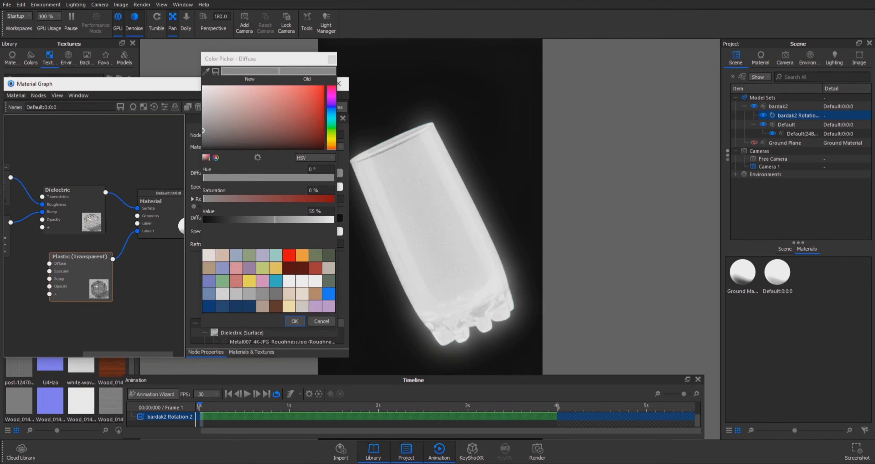
pyautogui.click(257, 220)
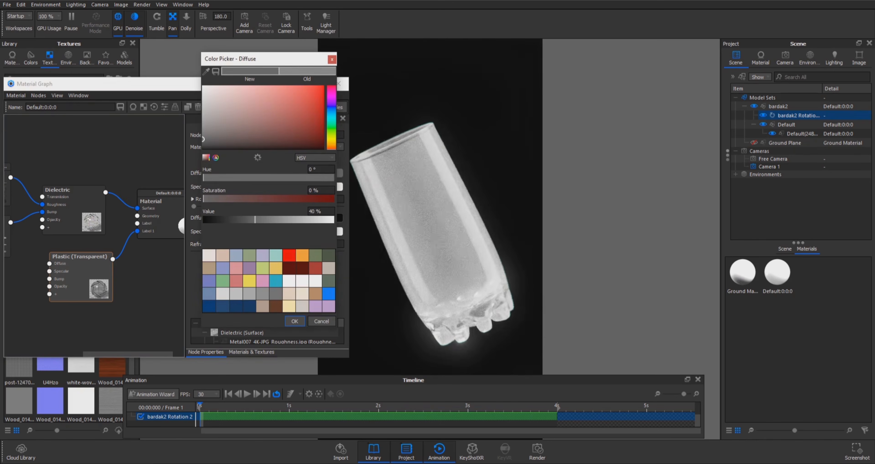
pyautogui.moveTo(255, 220); pyautogui.dragTo(250, 220)
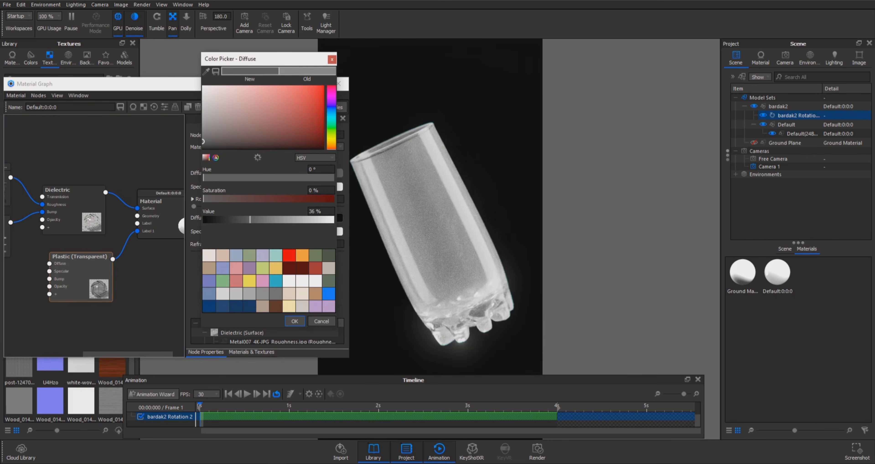
pyautogui.click(295, 321)
# - Set the transparent plastic's Diffuse Transmission to dark grey and lower its Diffuse color value to 25%
pyautogui.click(330, 218)
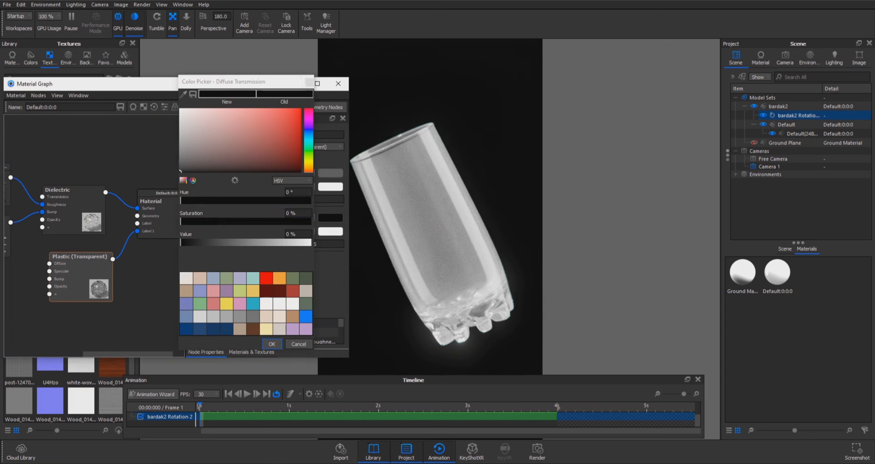
pyautogui.click(220, 242)
pyautogui.moveTo(221, 242)
pyautogui.mouseDown()
pyautogui.moveTo(231, 243)
pyautogui.moveTo(214, 243)
pyautogui.mouseUp()
pyautogui.click(272, 344)
pyautogui.click(330, 173)
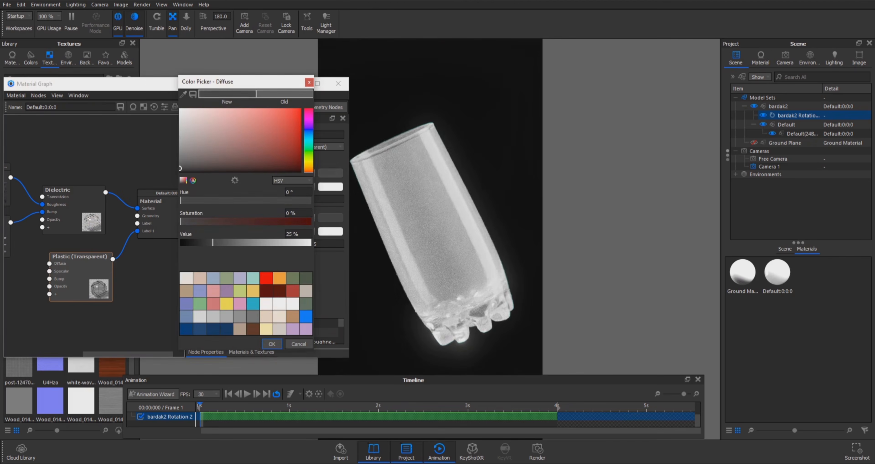
pyautogui.click(272, 344)
# - Add a Color Gradient texture node and place it below the Plastic (Transparent) node
pyautogui.scroll(-3, 152, 232)
pyautogui.rightClick(131, 288)
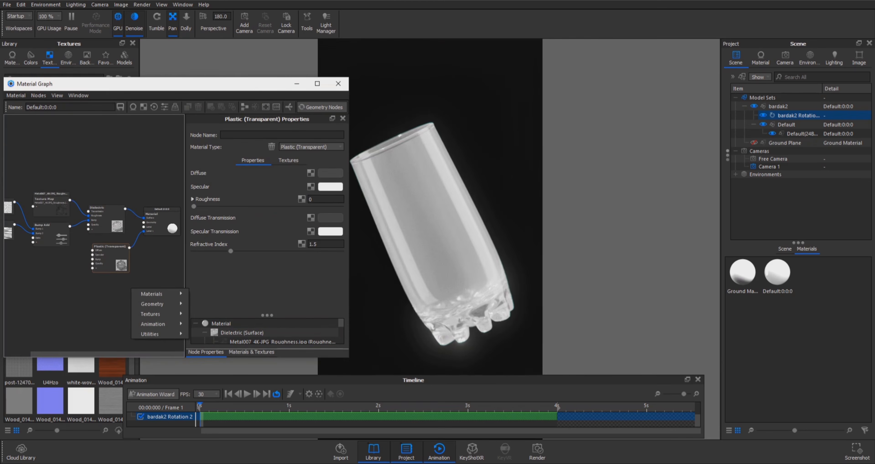
pyautogui.moveTo(153, 314)
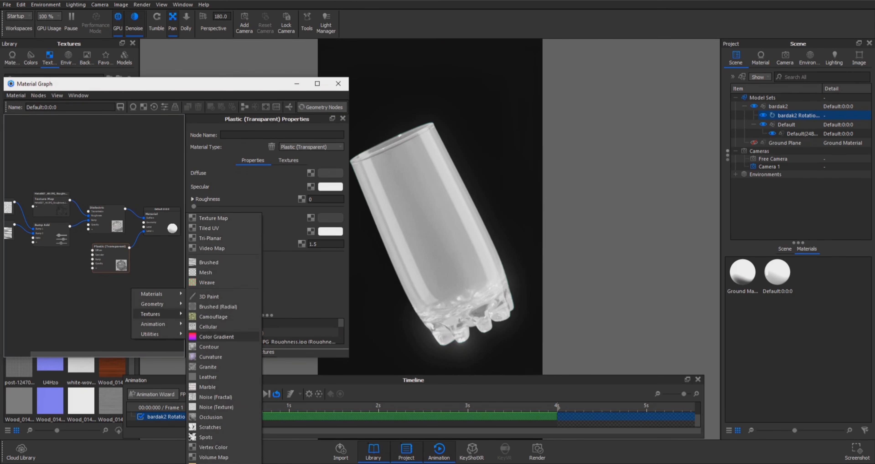
pyautogui.click(216, 337)
pyautogui.scroll(3, 164, 278)
pyautogui.moveTo(136, 299); pyautogui.dragTo(97, 292)
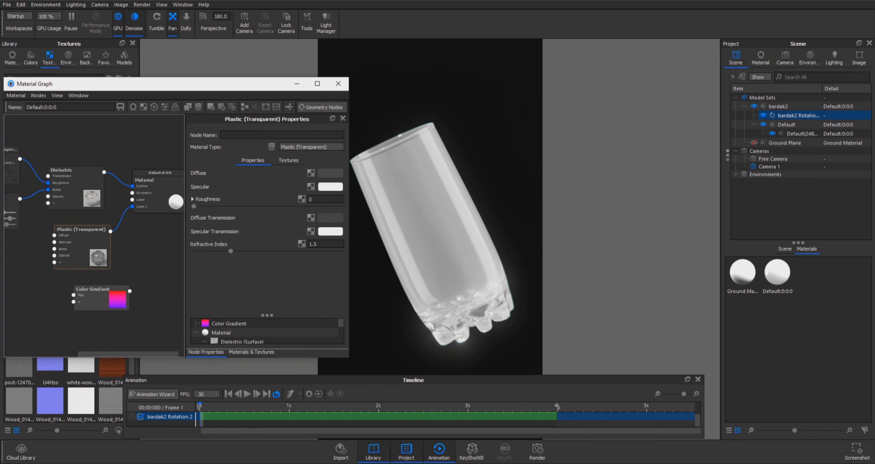
# - Preview the Color Gradient and make it run from black to white, with the white stop at 0.955 and the midpoint nearer the black end
pyautogui.doubleClick(97, 292)
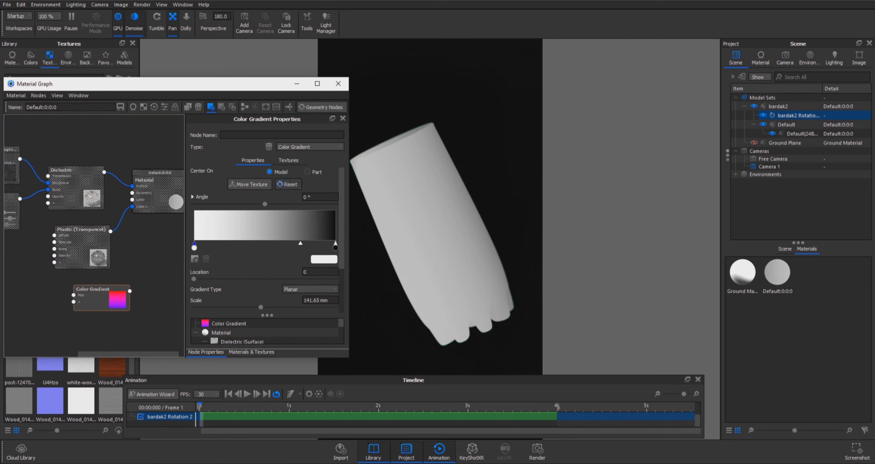
pyautogui.moveTo(300, 243); pyautogui.dragTo(229, 244)
pyautogui.moveTo(336, 248); pyautogui.dragTo(329, 248)
pyautogui.click(325, 259)
pyautogui.click(180, 172)
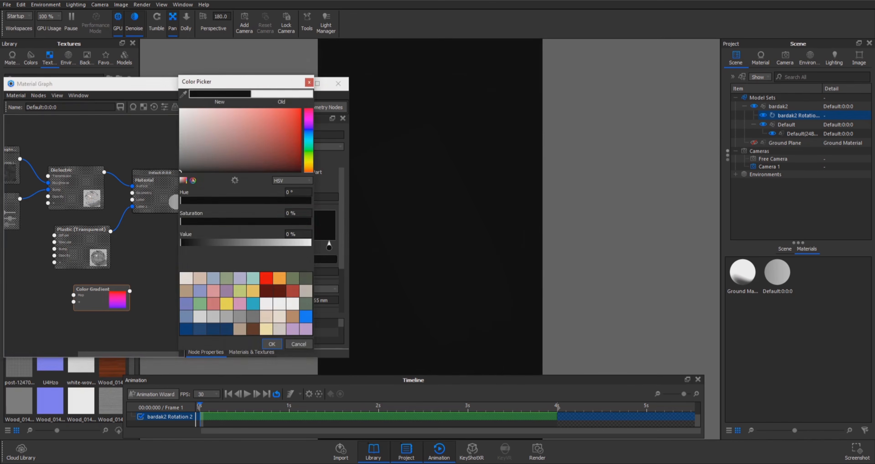
pyautogui.click(272, 345)
pyautogui.click(329, 248)
pyautogui.click(324, 259)
pyautogui.click(180, 109)
pyautogui.click(272, 344)
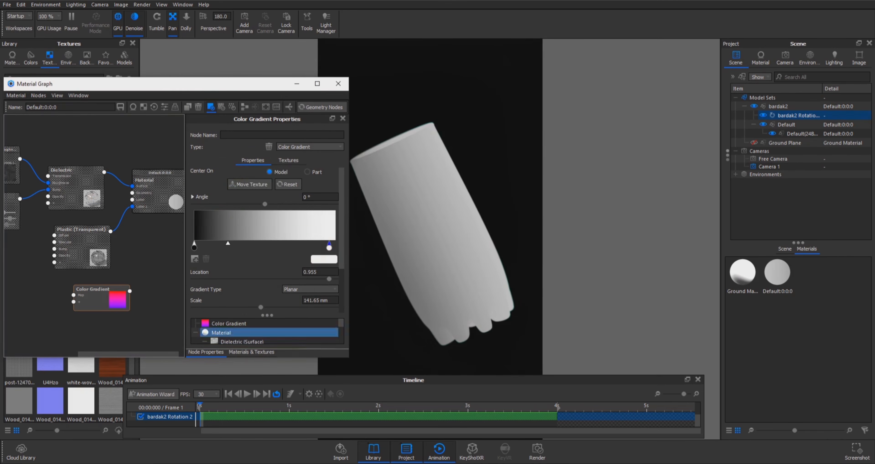
# - Reposition the gradient texture interactively, moving it down along the glass past its base, and accept the placement
pyautogui.moveTo(471, 173)
pyautogui.mouseDown()
pyautogui.moveTo(496, 160)
pyautogui.moveTo(481, 167)
pyautogui.mouseUp()
pyautogui.scroll(-1, 299, 272)
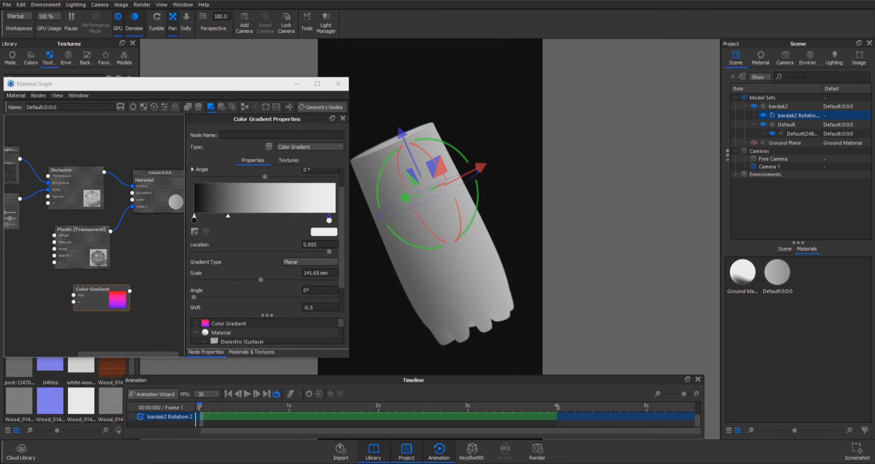
pyautogui.scroll(-1, 267, 240)
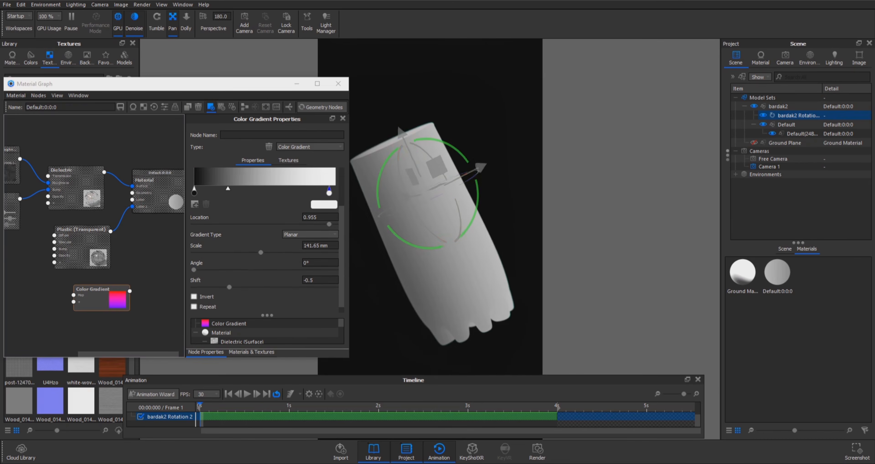
pyautogui.moveTo(469, 162); pyautogui.dragTo(527, 412)
pyautogui.moveTo(466, 272); pyautogui.dragTo(548, 449)
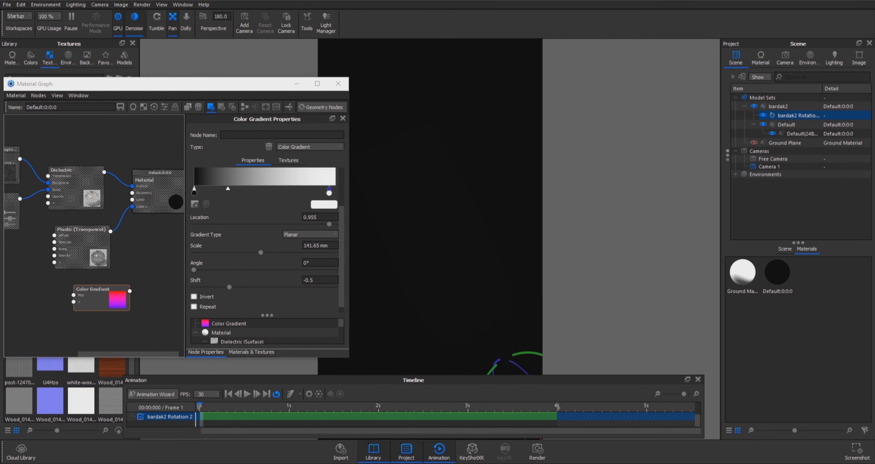
pyautogui.click(518, 429)
pyautogui.moveTo(475, 380)
pyautogui.mouseDown()
pyautogui.moveTo(486, 321)
pyautogui.moveTo(479, 377)
pyautogui.mouseUp()
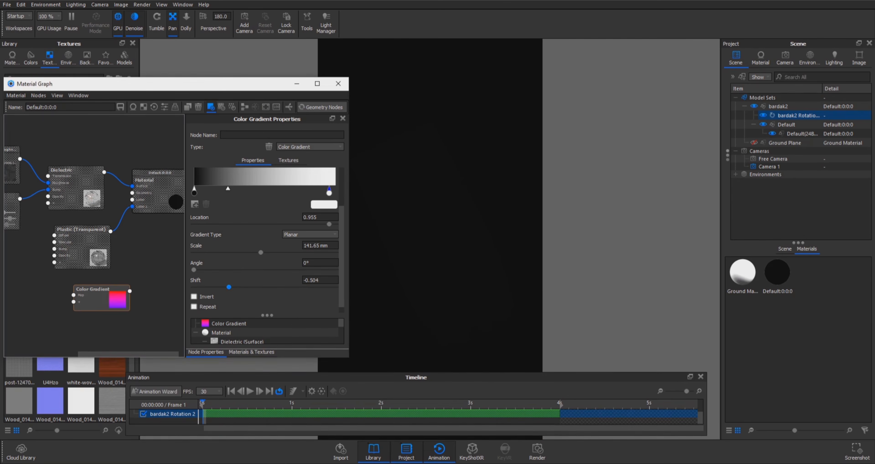
# - Set the gradient's Shift to -0.44 and connect the Color Gradient node to the Plastic (Transparent) node's Opacity input
pyautogui.moveTo(203, 288); pyautogui.dragTo(234, 287)
pyautogui.press('c')
pyautogui.moveTo(95, 299); pyautogui.dragTo(71, 307)
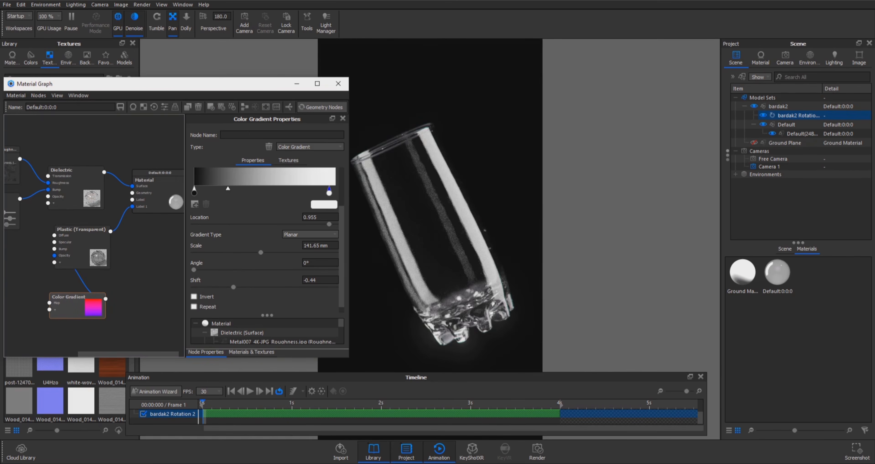
# - Attach a Curve Fade animation node to the Color Gradient's Shift input and open its animation curve
pyautogui.moveTo(71, 307); pyautogui.dragTo(140, 290)
pyautogui.rightClick(77, 294)
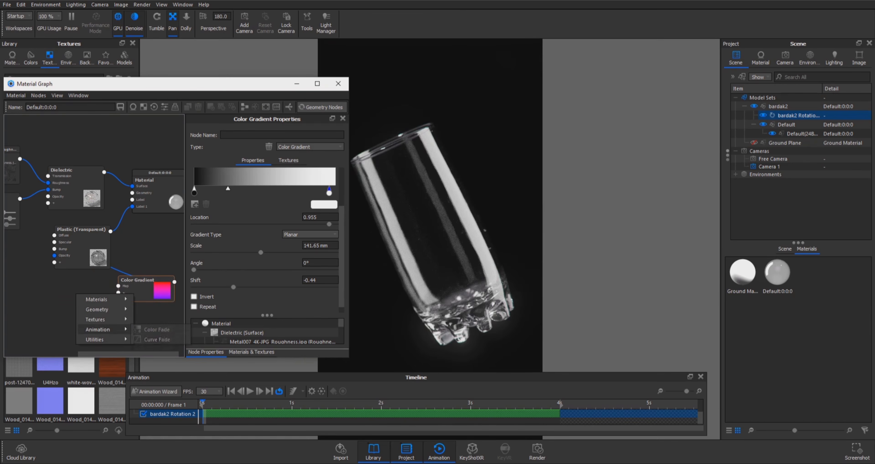
pyautogui.click(156, 340)
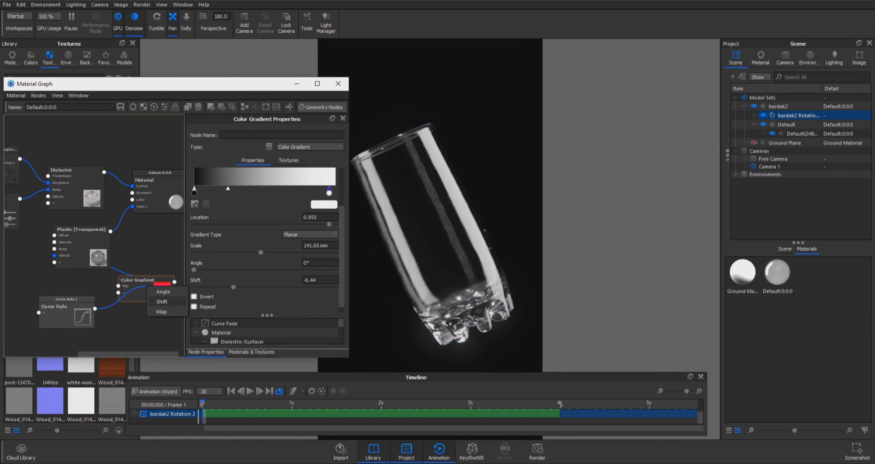
pyautogui.click(162, 302)
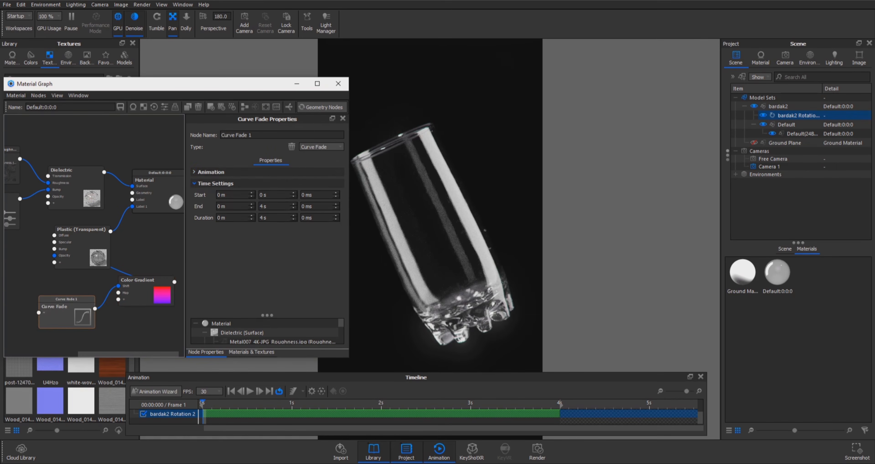
pyautogui.click(210, 172)
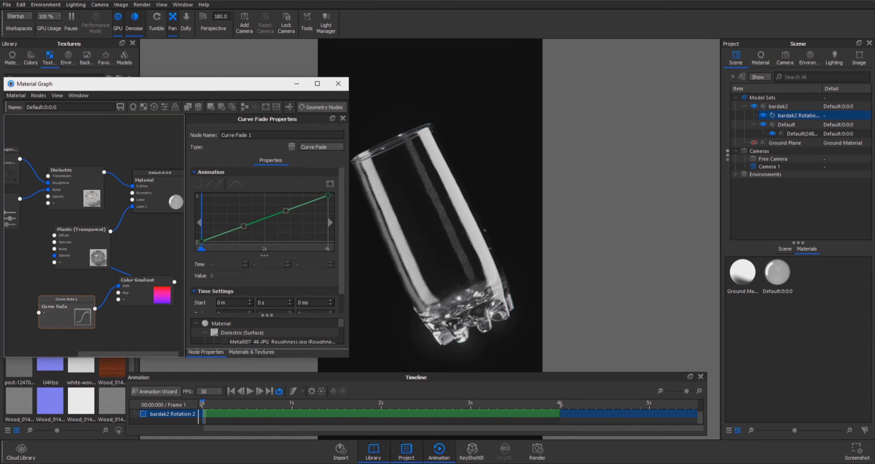
# - Set the Curve Fade's starting key to a value of -1 and fit the curve to the graph
pyautogui.scroll(-1, 267, 240)
pyautogui.click(202, 220)
pyautogui.write('-')
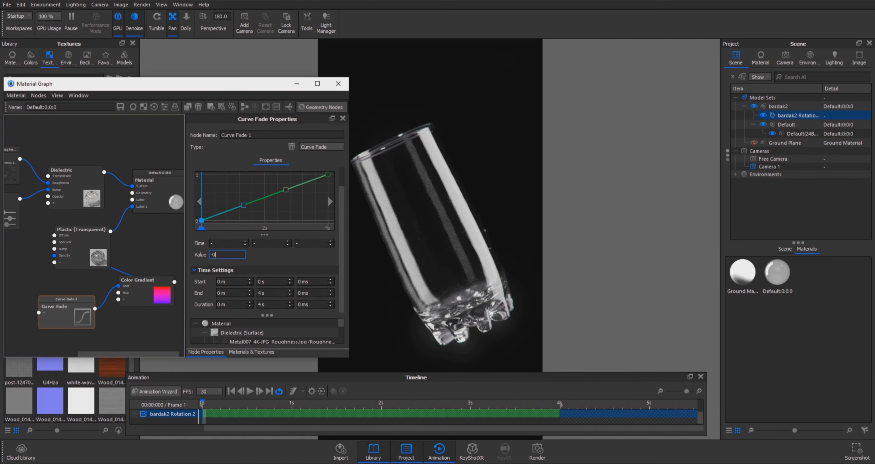
pyautogui.write('1')
pyautogui.click(292, 214)
pyautogui.scroll(1, 306, 211)
pyautogui.click(330, 184)
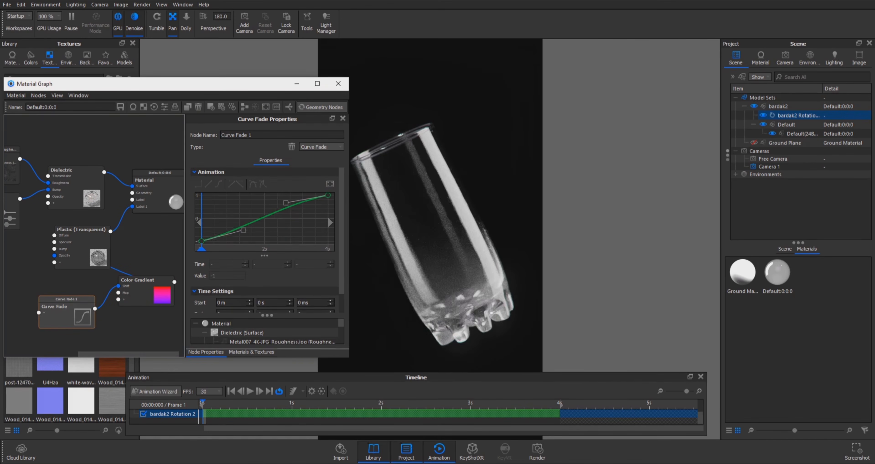
# - Straighten the fade curve with its tangent handles and set the starting key's value to -0.5
pyautogui.moveTo(243, 231); pyautogui.dragTo(243, 228)
pyautogui.moveTo(286, 203); pyautogui.dragTo(286, 212)
pyautogui.moveTo(201, 249)
pyautogui.mouseDown()
pyautogui.moveTo(226, 249)
pyautogui.moveTo(202, 250)
pyautogui.moveTo(216, 250)
pyautogui.mouseUp()
pyautogui.click(201, 241)
pyautogui.write('-0.5')
pyautogui.press('Return')
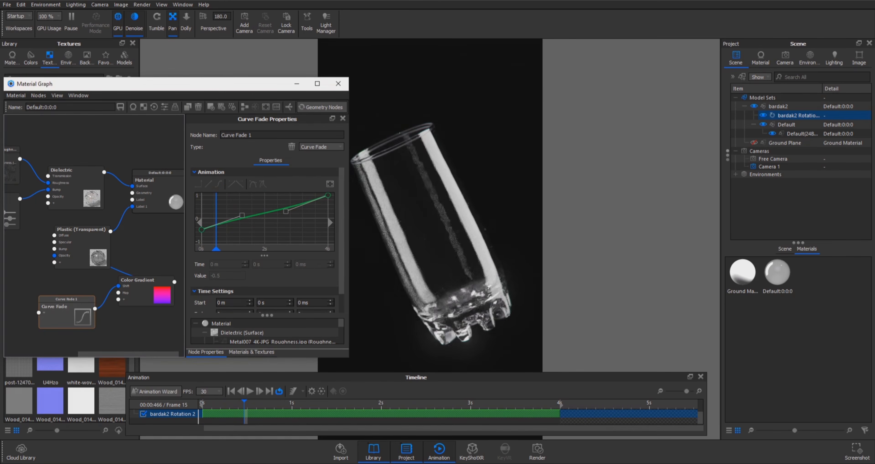
# - Set the fade curve's end key to -1.5 and scrub the animation to the 4-second mark
pyautogui.click(328, 195)
pyautogui.click(226, 275)
pyautogui.write('-1.5')
pyautogui.press('Return')
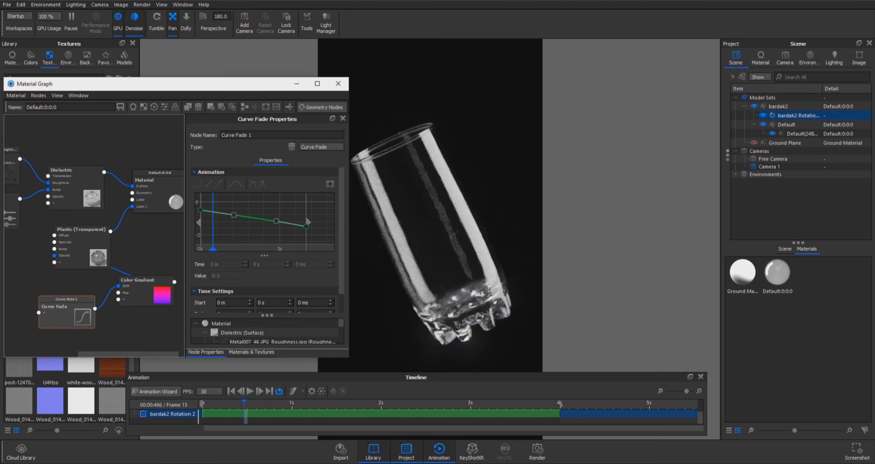
pyautogui.moveTo(244, 402); pyautogui.dragTo(559, 402)
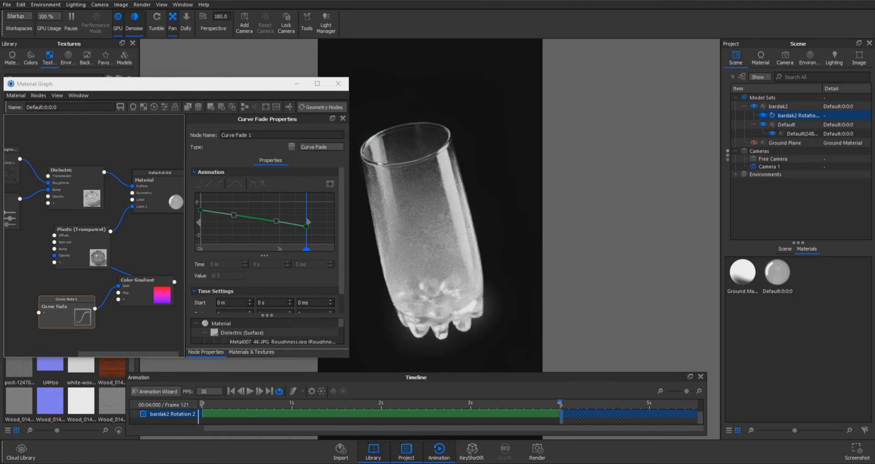
# - Set the fade curve's end key value to -2 and fit the curve to the graph
pyautogui.click(306, 226)
pyautogui.click(226, 275)
pyautogui.press('BackSpace')
pyautogui.press('BackSpace')
pyautogui.press('BackSpace')
pyautogui.write('2')
pyautogui.press('Return')
pyautogui.click(330, 184)
# - Adjust the fade curve's end tangent, return to the first frame, and set the end key's value to -2.2
pyautogui.moveTo(293, 231); pyautogui.dragTo(293, 228)
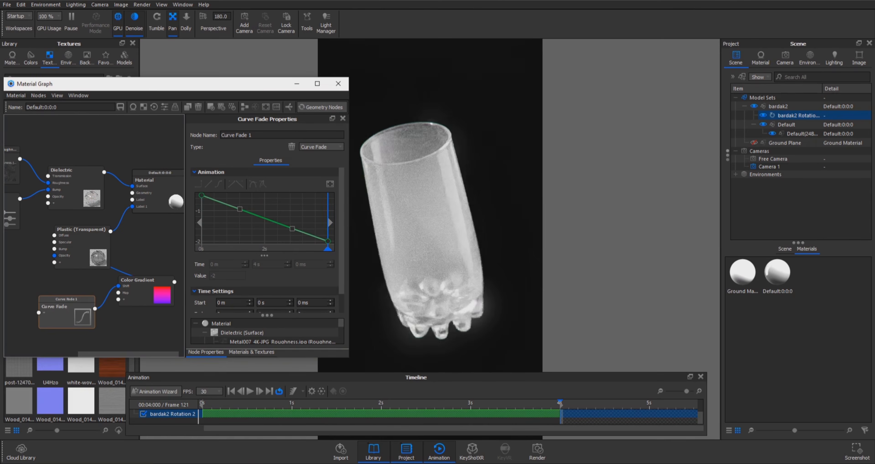
pyautogui.moveTo(560, 402); pyautogui.dragTo(203, 402)
pyautogui.click(328, 241)
pyautogui.click(226, 276)
pyautogui.write('.2')
pyautogui.press('Return')
pyautogui.click(330, 184)
# - Auto-arrange the material graph and insert a Color Composite utility between the Color Gradient and the Plastic (Transparent) Opacity input
pyautogui.scroll(-3, 162, 220)
pyautogui.moveTo(93, 283); pyautogui.dragTo(33, 285)
pyautogui.click(244, 107)
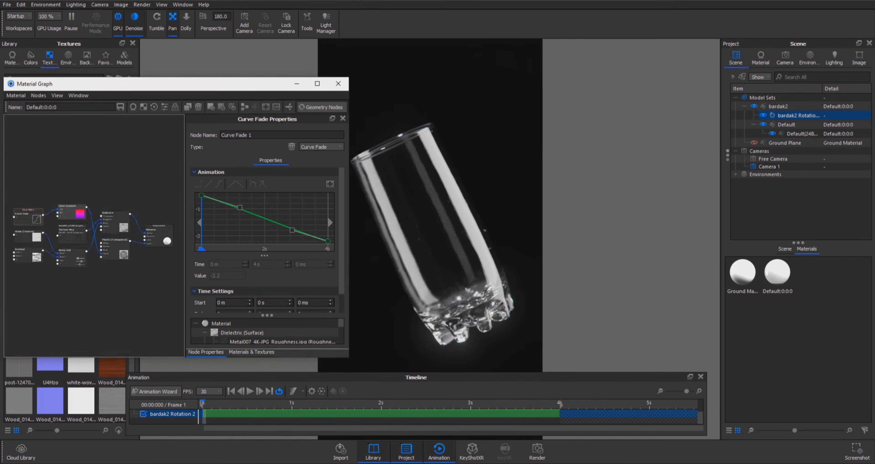
pyautogui.scroll(4, 54, 265)
pyautogui.moveTo(164, 84); pyautogui.dragTo(186, 85)
pyautogui.rightClick(149, 272)
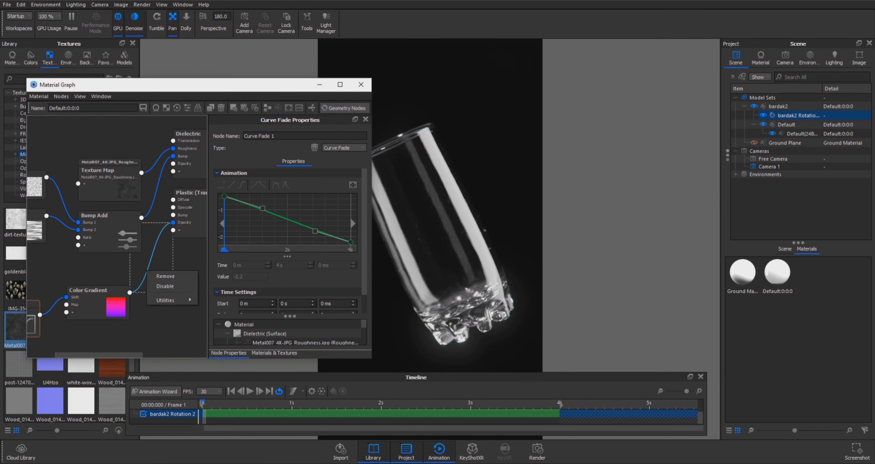
pyautogui.moveTo(170, 300)
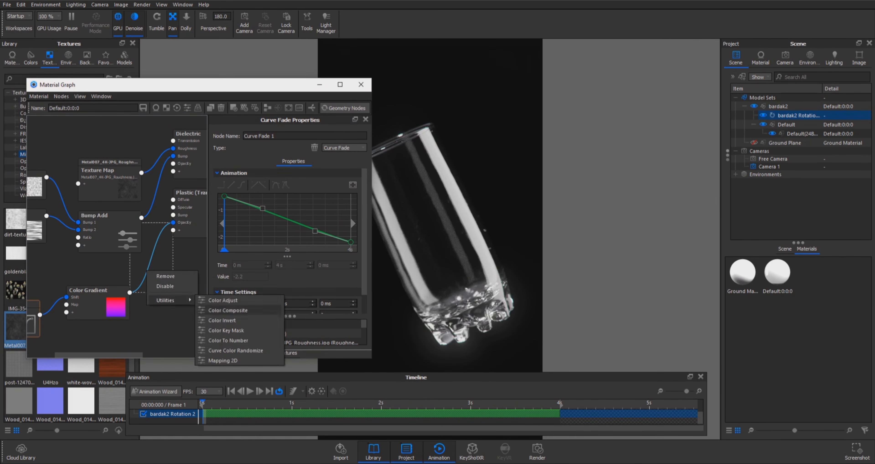
pyautogui.click(238, 311)
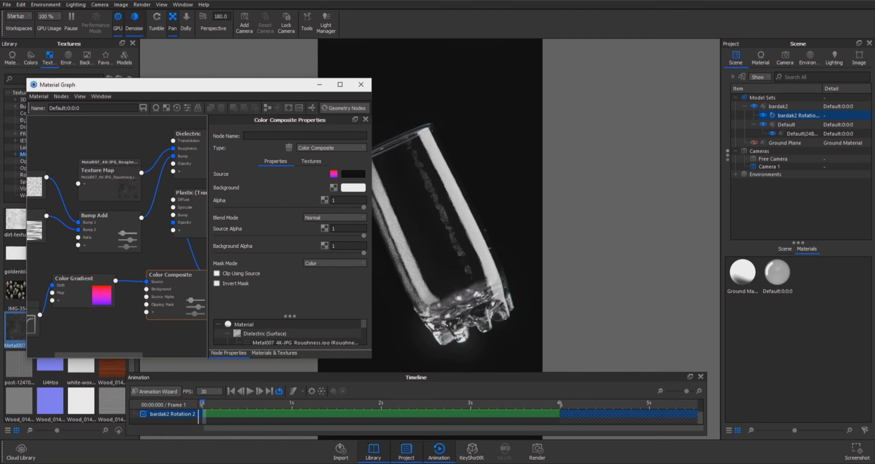
# - Add a Noise (Fractal) texture node below the Color Composite, preview it on the glass, and set its Scale to 30 mm
pyautogui.scroll(-3, 117, 234)
pyautogui.moveTo(45, 289); pyautogui.dragTo(41, 274)
pyautogui.rightClick(106, 297)
pyautogui.moveTo(129, 322)
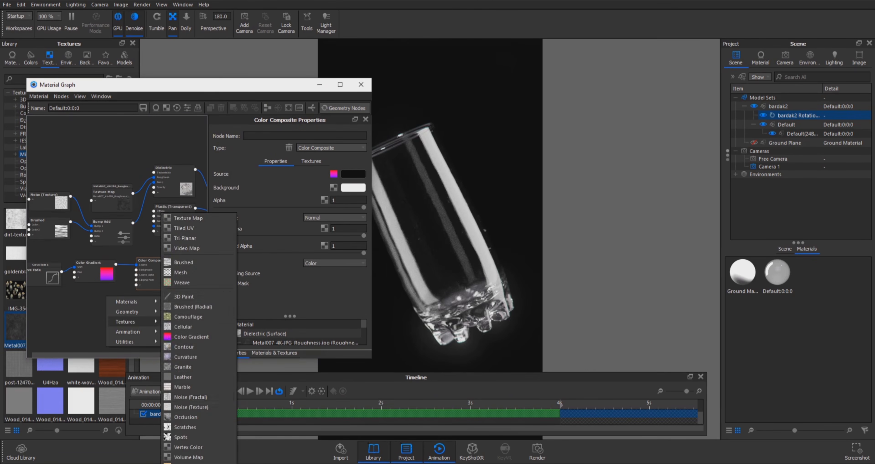
pyautogui.click(190, 397)
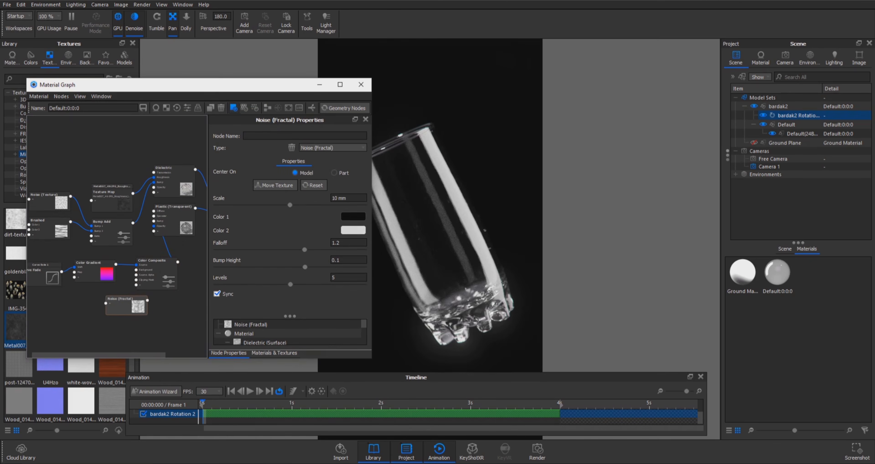
pyautogui.click(233, 108)
pyautogui.doubleClick(340, 198)
pyautogui.write('30')
pyautogui.press('Return')
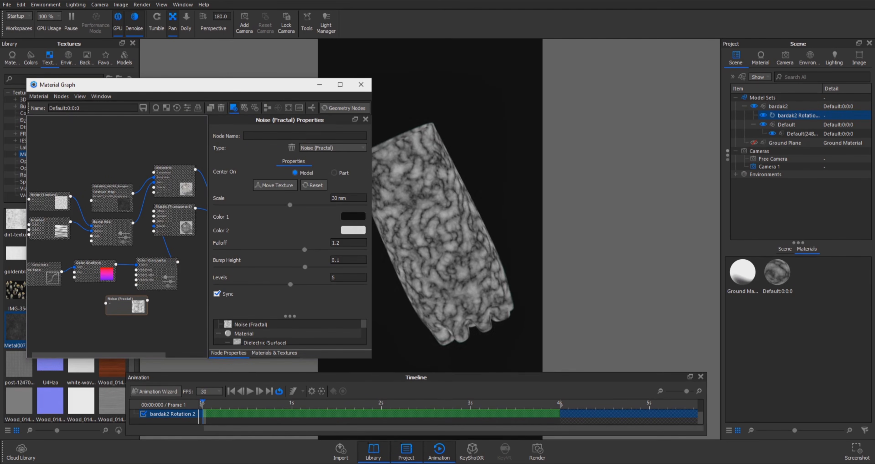
# - Set the fractal noise's Color 2 to white, its Falloff to 1.506 and its Levels to 8
pyautogui.click(354, 231)
pyautogui.moveTo(182, 116); pyautogui.dragTo(180, 107)
pyautogui.click(271, 344)
pyautogui.click(353, 217)
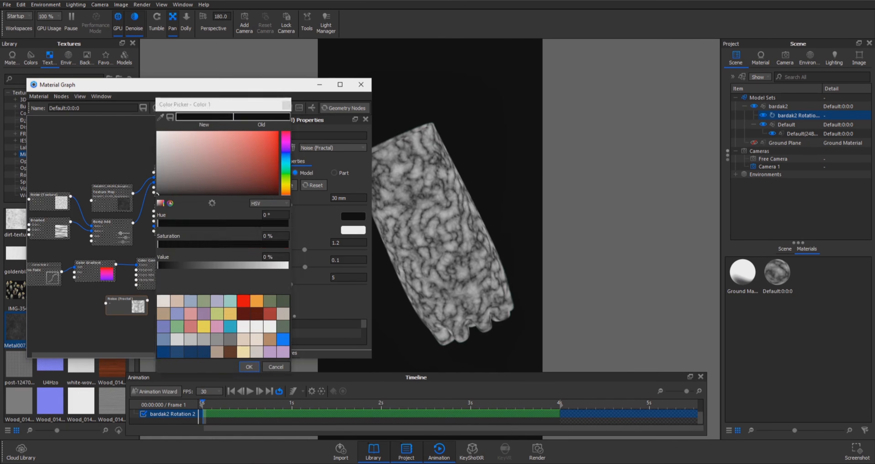
pyautogui.click(249, 366)
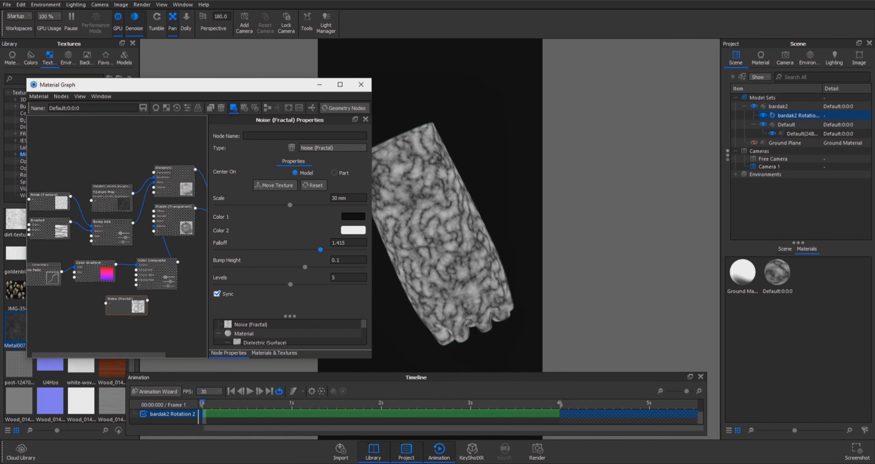
pyautogui.moveTo(321, 250); pyautogui.dragTo(328, 250)
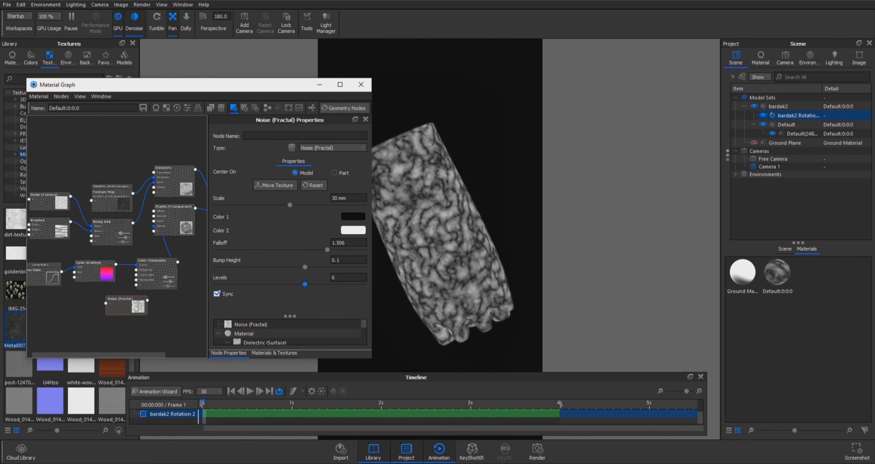
# - End the noise preview, connect the noise to the Color Composite's Background input, and scrub the animation to frame 68
pyautogui.click(234, 108)
pyautogui.moveTo(127, 304); pyautogui.dragTo(87, 307)
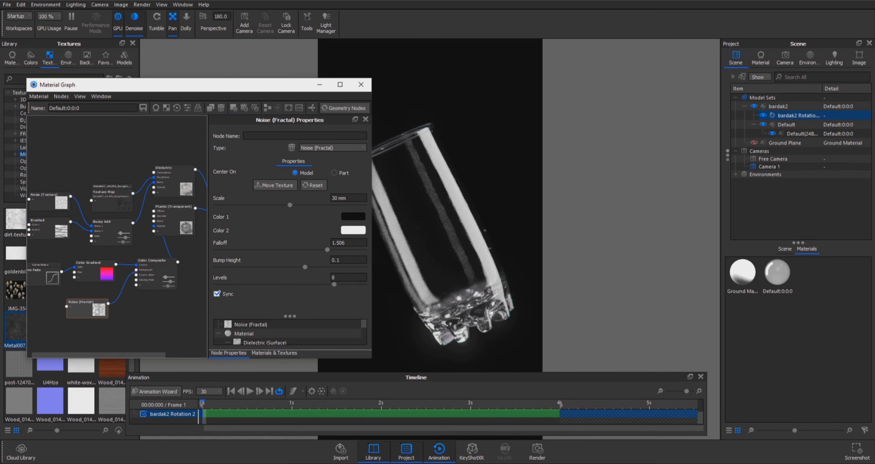
pyautogui.moveTo(393, 403); pyautogui.dragTo(402, 403)
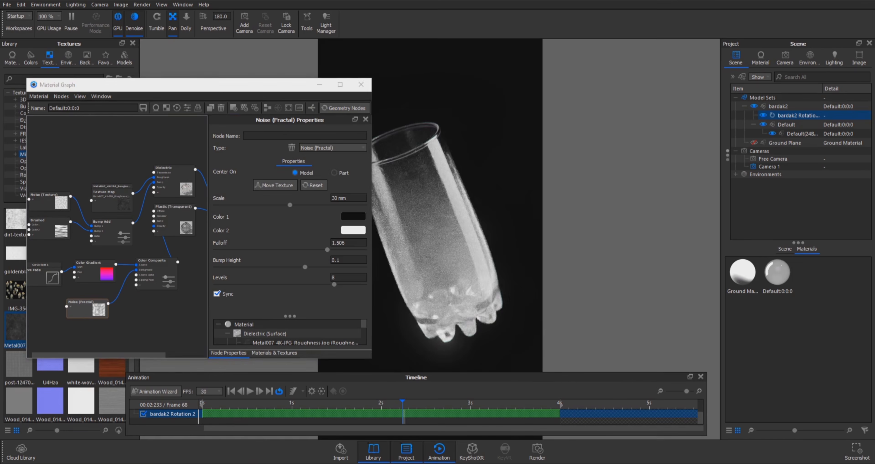
# - Preview the Color Composite, compare the Multiply and Screen blend modes, and set the Blend Mode to Overlay
pyautogui.doubleClick(155, 272)
pyautogui.press('c')
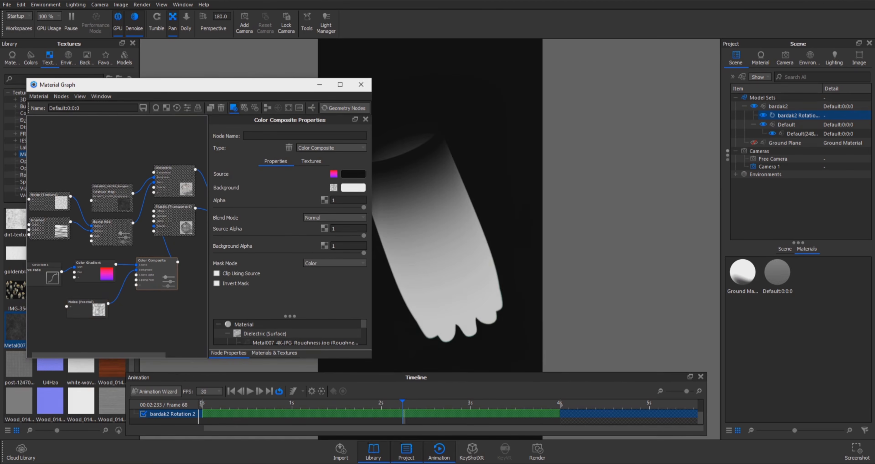
pyautogui.moveTo(403, 403)
pyautogui.mouseDown()
pyautogui.moveTo(253, 403)
pyautogui.moveTo(494, 402)
pyautogui.moveTo(405, 403)
pyautogui.mouseUp()
pyautogui.click(335, 218)
pyautogui.click(326, 231)
pyautogui.click(335, 218)
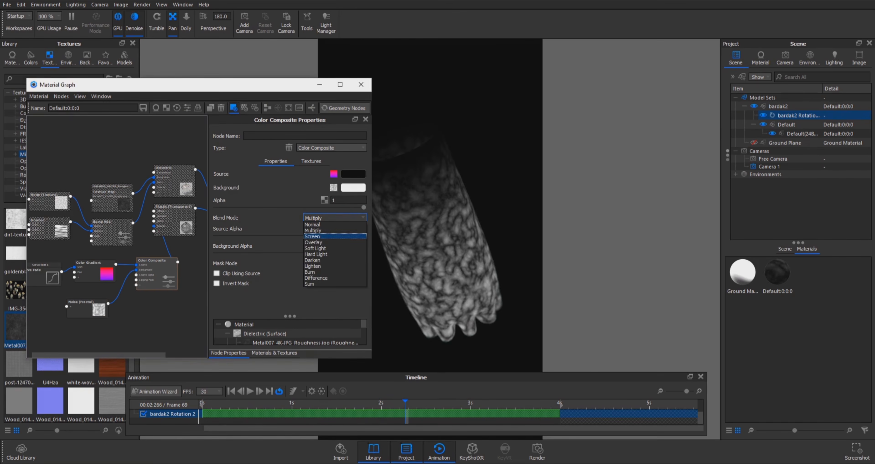
pyautogui.click(326, 238)
pyautogui.click(335, 218)
pyautogui.click(326, 244)
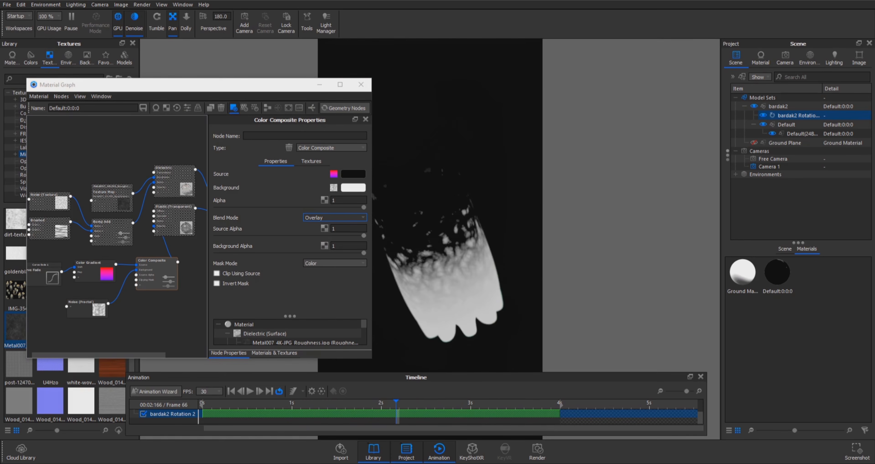
# - Set the fractal noise's Falloff to 1.65 and Scale to 29.88 mm, end the preview, and scrub back to the first frame
pyautogui.doubleClick(83, 310)
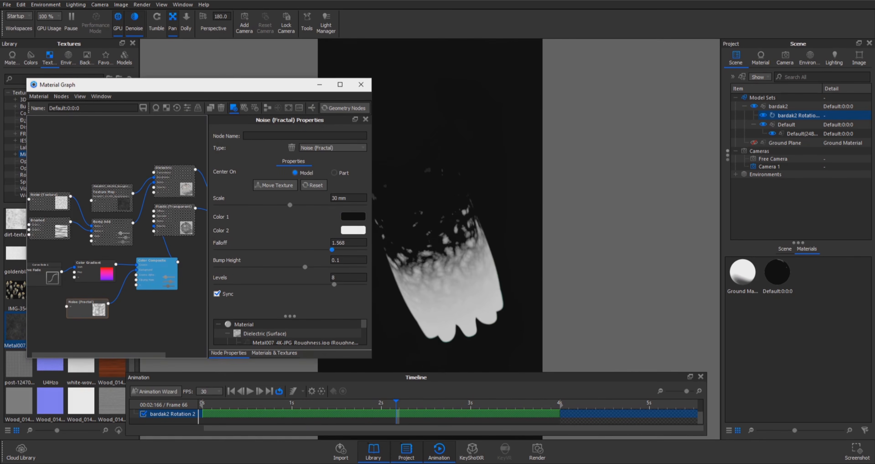
pyautogui.moveTo(290, 205); pyautogui.dragTo(290, 205)
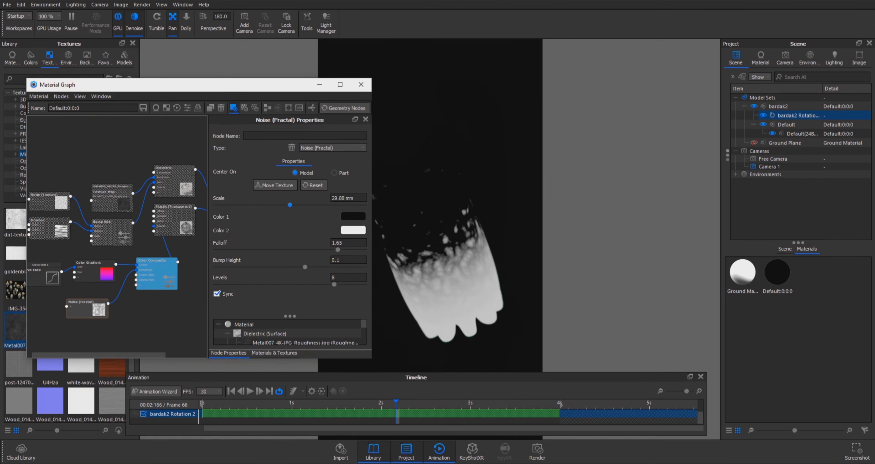
pyautogui.press('c')
pyautogui.moveTo(211, 85); pyautogui.dragTo(178, 85)
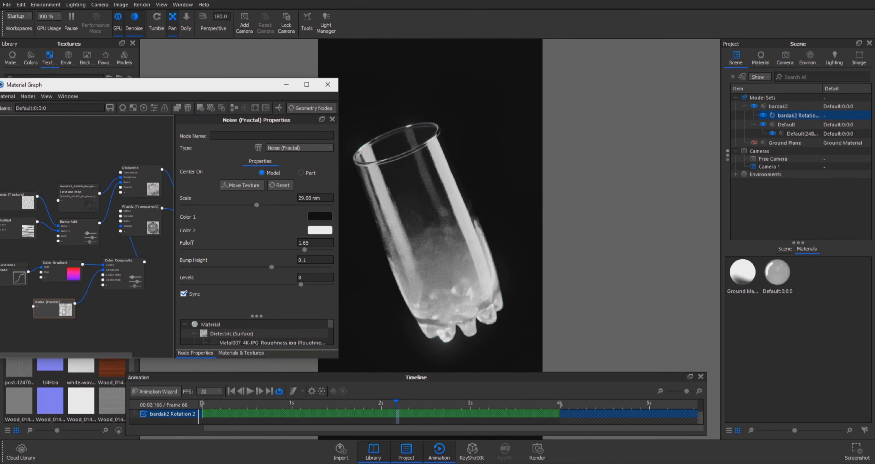
pyautogui.moveTo(396, 403); pyautogui.dragTo(202, 402)
# - Add a Displace geometry node and place it below the Material node
pyautogui.rightClick(135, 312)
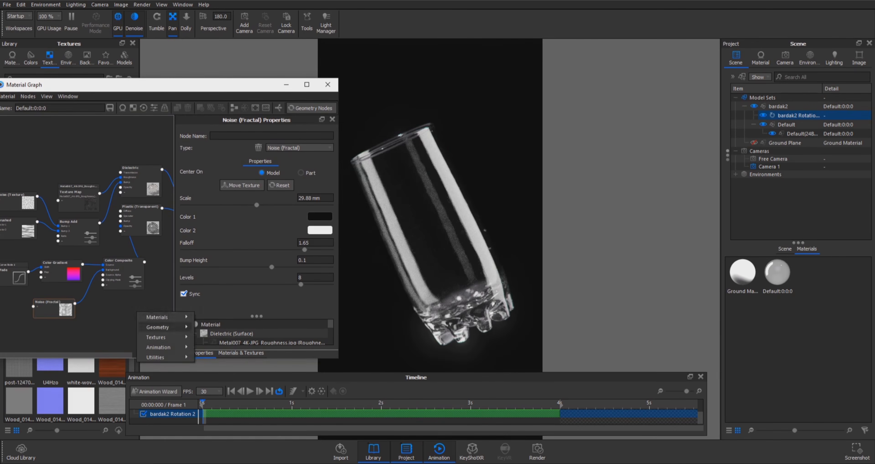
pyautogui.moveTo(143, 85); pyautogui.dragTo(162, 70)
pyautogui.scroll(3, 103, 232)
pyautogui.moveTo(166, 232); pyautogui.dragTo(29, 231, button='middle')
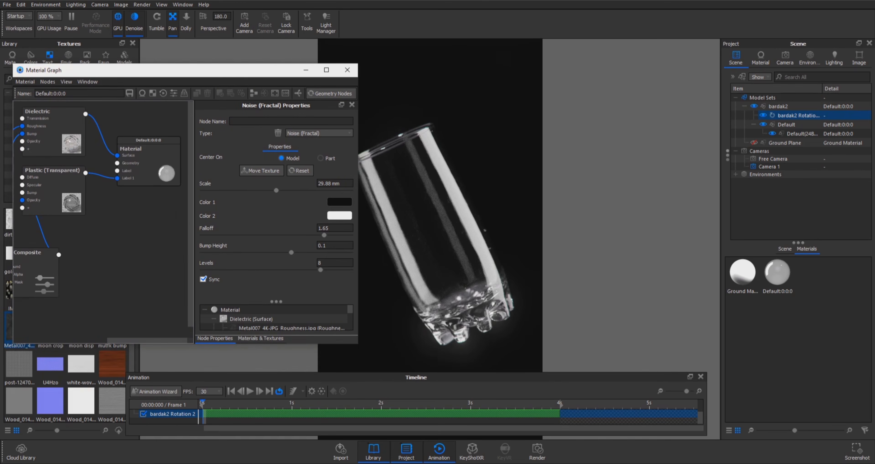
pyautogui.rightClick(117, 209)
pyautogui.moveTo(140, 224)
pyautogui.click(193, 233)
pyautogui.moveTo(130, 213); pyautogui.dragTo(107, 232)
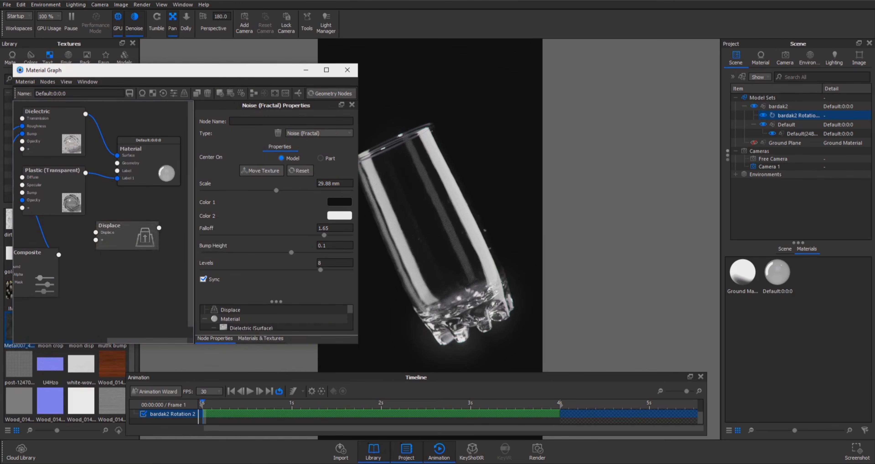
# - Add a second Noise (Fractal) node below Displace, preview it, and reduce its Scale to 4.28 mm
pyautogui.rightClick(118, 269)
pyautogui.moveTo(137, 294)
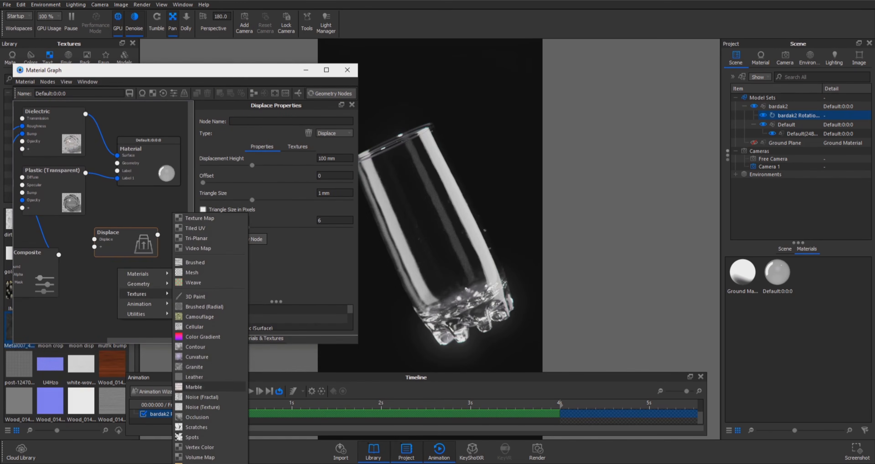
pyautogui.click(202, 397)
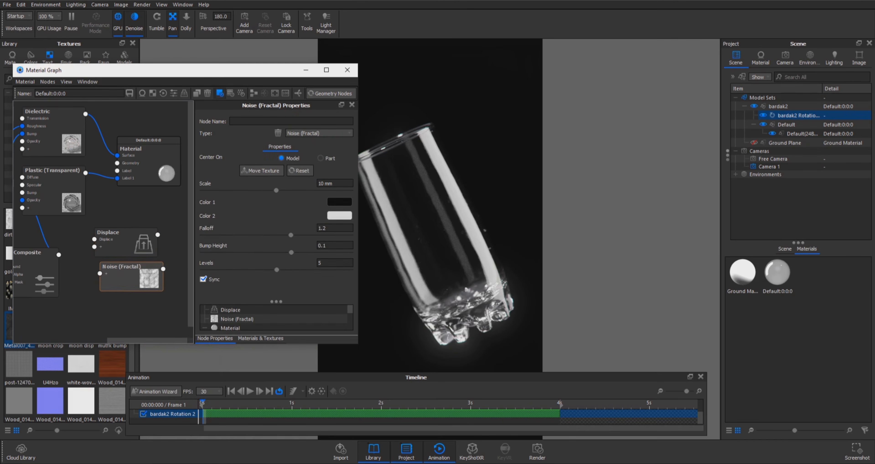
pyautogui.press('c')
pyautogui.moveTo(276, 191); pyautogui.dragTo(234, 191)
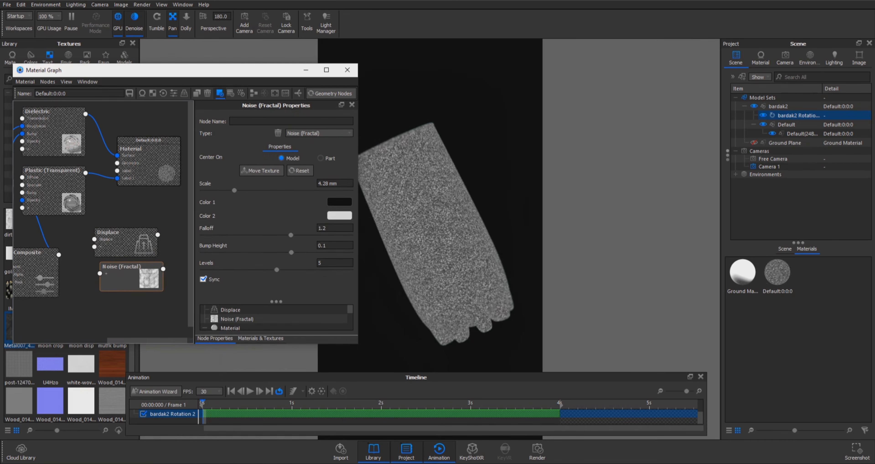
# - Switch to the Free Camera and frame a close-up of the glass's upper body
pyautogui.click(785, 58)
pyautogui.click(774, 75)
pyautogui.scroll(10, 441, 221)
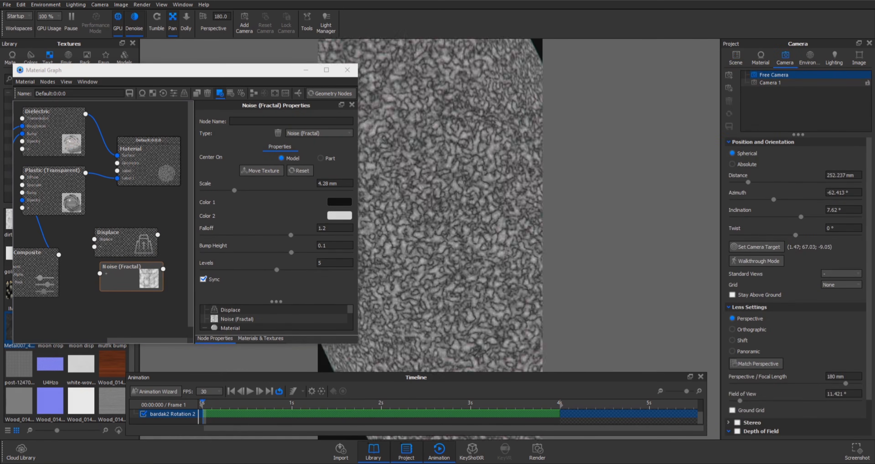
pyautogui.scroll(-3, 435, 204)
pyautogui.moveTo(418, 187); pyautogui.dragTo(475, 231, button='middle')
# - Compare the glass with and without the noise preview and raise the new noise's Falloff to 1.427
pyautogui.click(122, 280)
pyautogui.press('c')
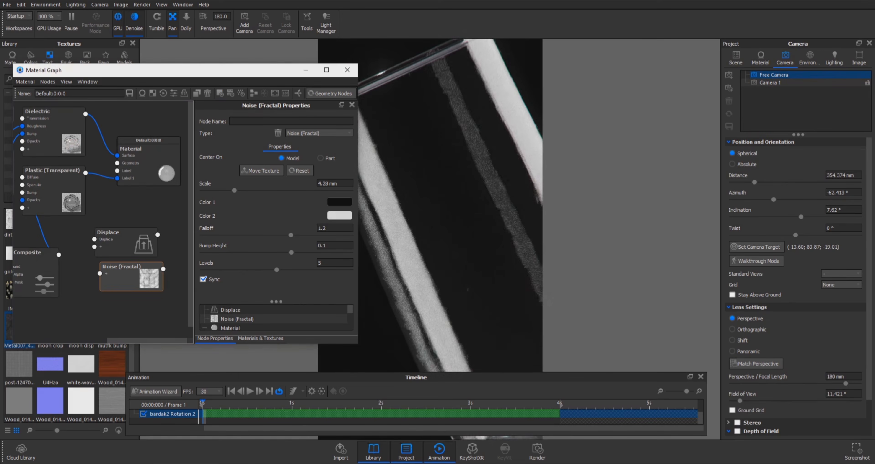
pyautogui.press('c')
pyautogui.moveTo(291, 235); pyautogui.dragTo(302, 235)
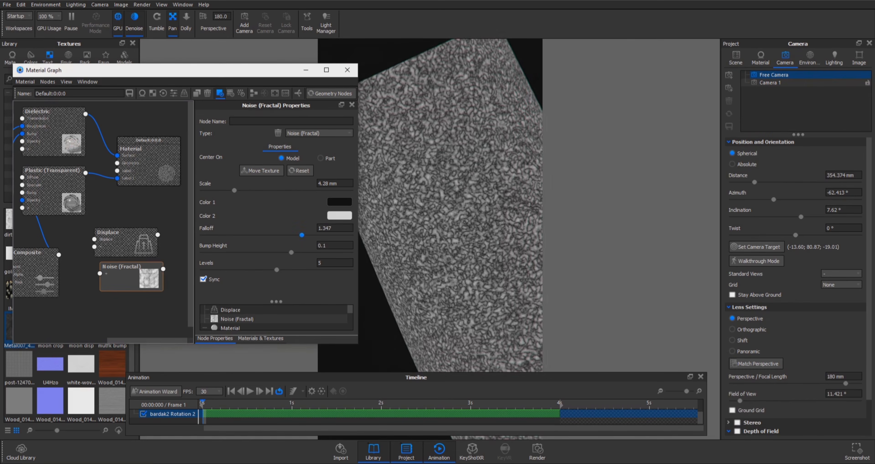
pyautogui.press('c')
# - Connect the new fractal noise to the Displace node's Displace input and the Displace node to the Material's Geometry input
pyautogui.moveTo(132, 268); pyautogui.dragTo(109, 276)
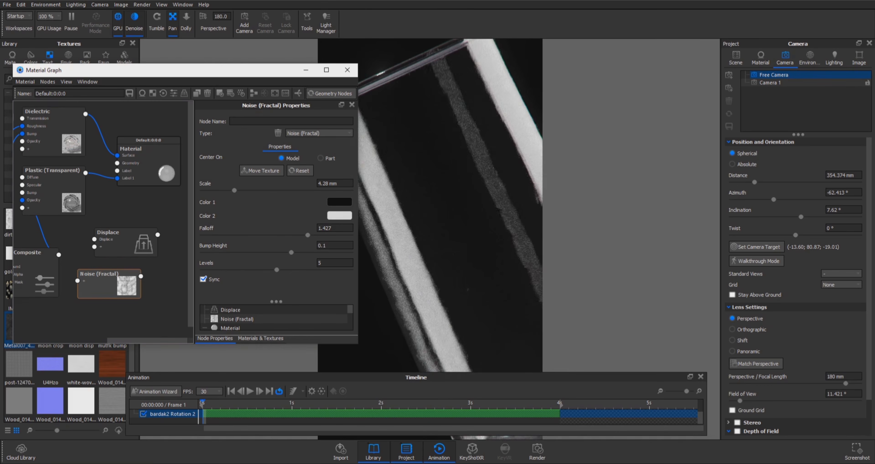
pyautogui.click(127, 240)
pyautogui.moveTo(157, 235); pyautogui.dragTo(117, 163)
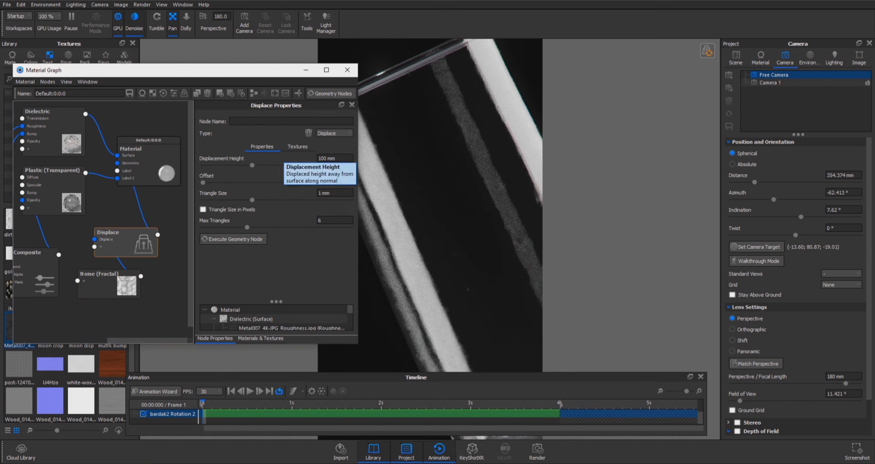
# - Set the Displace node's Displacement Height to 1 mm and Triangle Size to 0.102 mm, and execute the geometry nodes
pyautogui.click(327, 159)
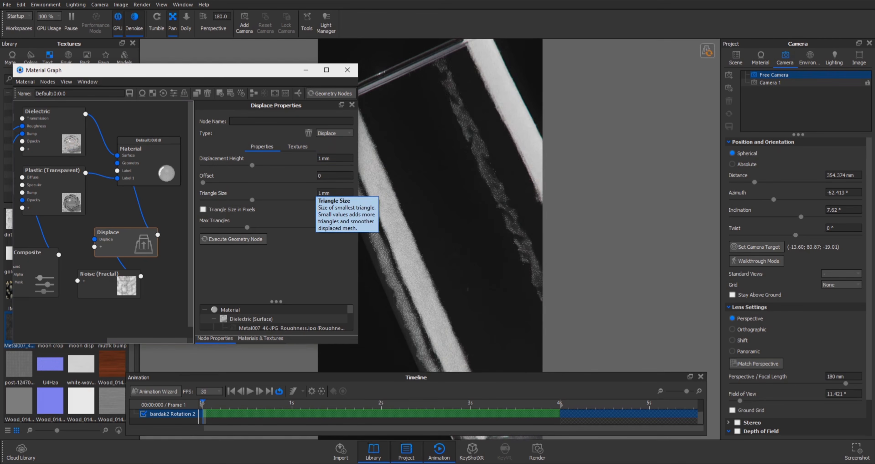
pyautogui.moveTo(252, 200); pyautogui.dragTo(208, 201)
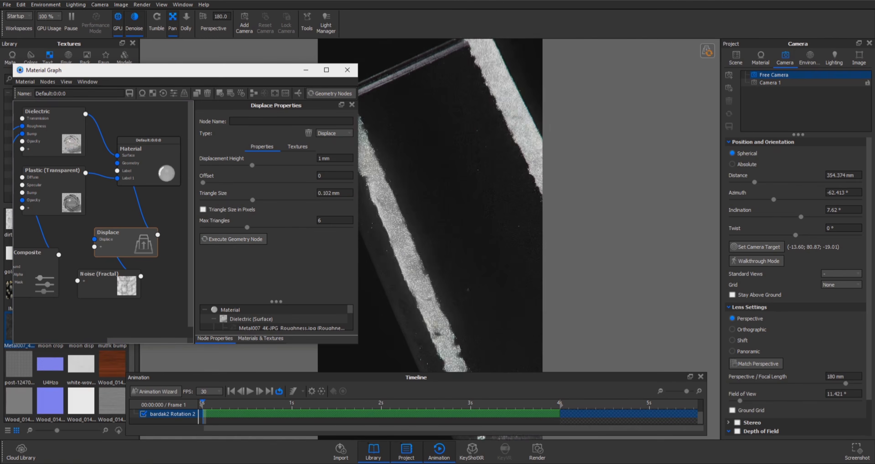
pyautogui.click(331, 94)
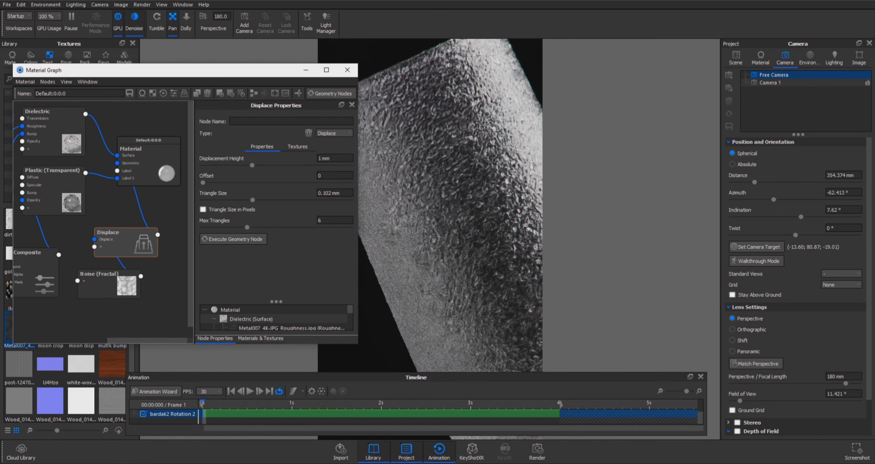
# - Try a Displacement Height of 4 mm and inspect the displaced rim up close
pyautogui.moveTo(170, 70); pyautogui.dragTo(82, 79)
pyautogui.scroll(5, 442, 204)
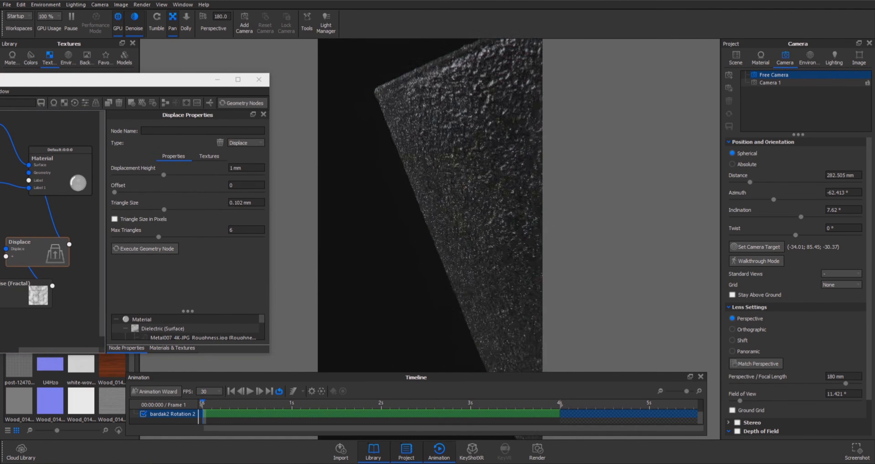
pyautogui.doubleClick(234, 169)
pyautogui.write('4')
pyautogui.press('Return')
pyautogui.moveTo(170, 79); pyautogui.dragTo(262, 107)
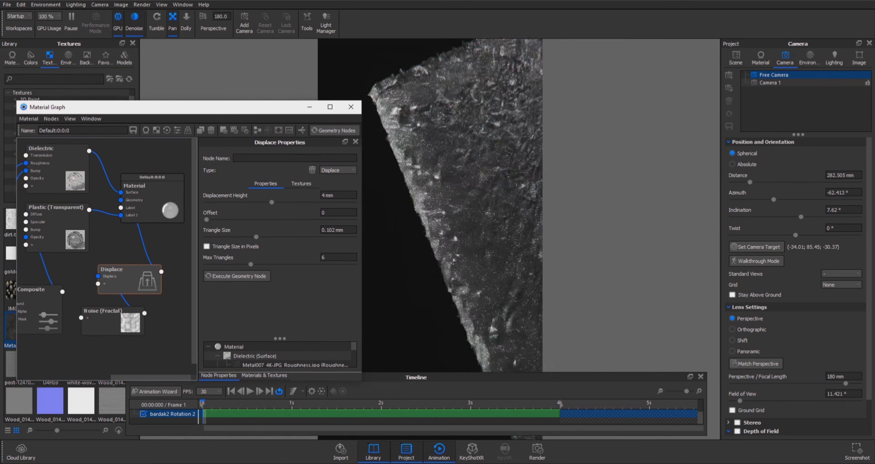
pyautogui.scroll(-2, 442, 204)
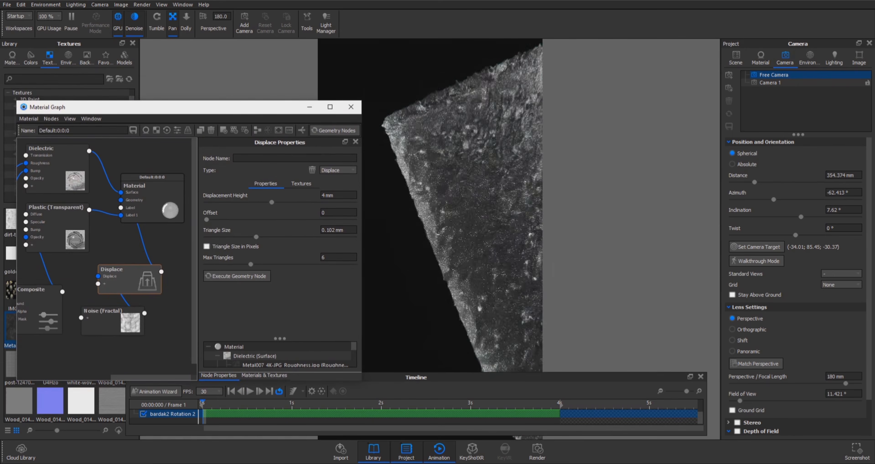
# - Set the Displacement Height to 6 mm, execute the geometry node, and compare the whole glass at frames 86 and 1
pyautogui.doubleClick(328, 196)
pyautogui.write('6')
pyautogui.press('Return')
pyautogui.click(236, 277)
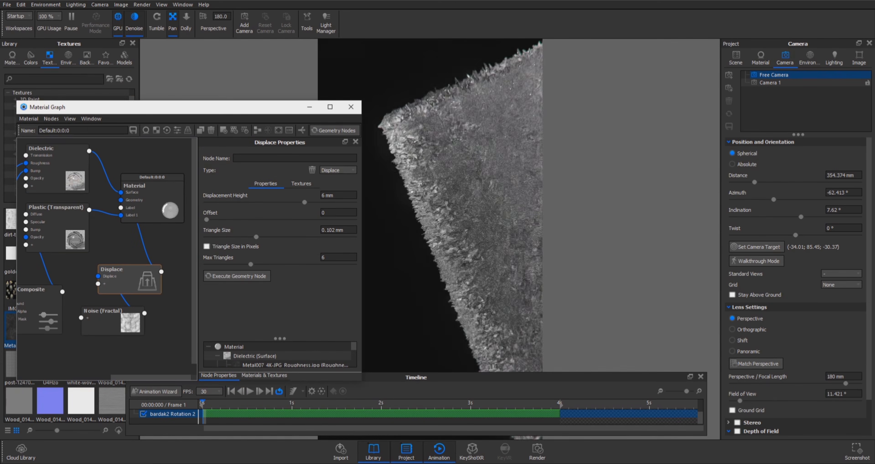
pyautogui.scroll(-5, 452, 206)
pyautogui.moveTo(459, 206); pyautogui.dragTo(399, 179, button='middle')
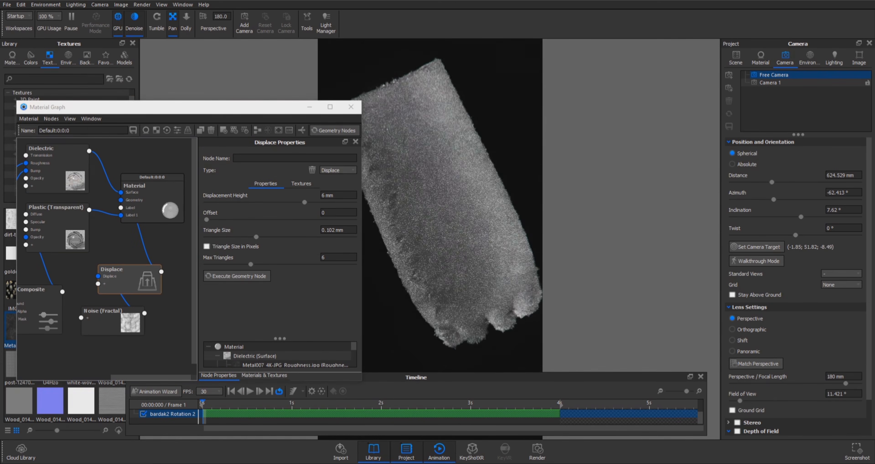
pyautogui.click(456, 404)
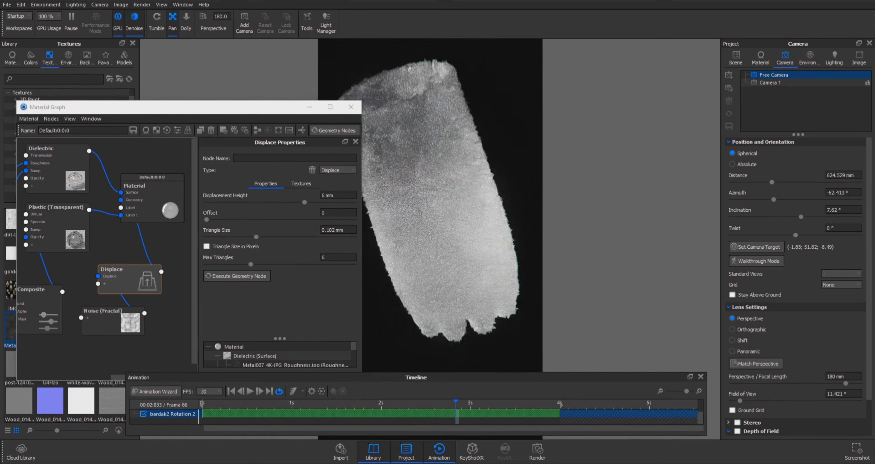
pyautogui.click(203, 404)
# - Tidy the material graph's layout so the fractal noise and Displace nodes line up below the other nodes
pyautogui.moveTo(190, 107); pyautogui.dragTo(189, 82)
pyautogui.scroll(-2, 183, 214)
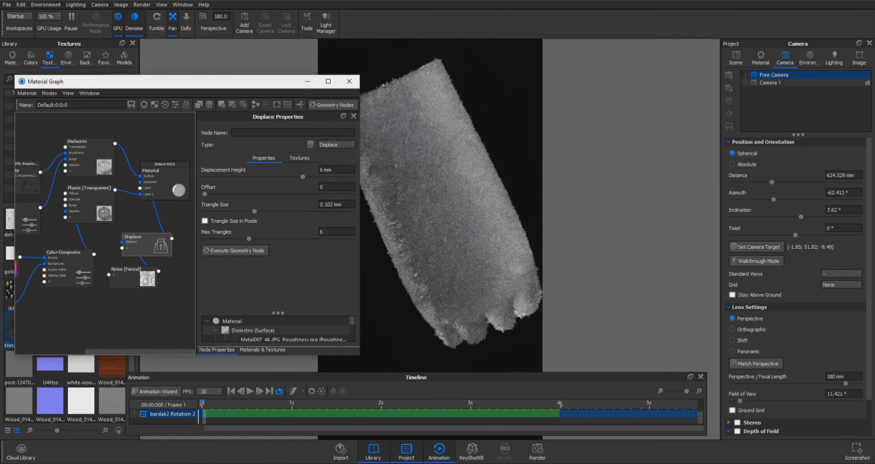
pyautogui.click(255, 104)
pyautogui.moveTo(142, 299); pyautogui.dragTo(109, 299, button='middle')
pyautogui.moveTo(142, 229); pyautogui.dragTo(154, 332)
pyautogui.moveTo(143, 302); pyautogui.dragTo(156, 303, button='middle')
pyautogui.moveTo(165, 328); pyautogui.dragTo(156, 305)
pyautogui.moveTo(153, 260); pyautogui.dragTo(151, 233)
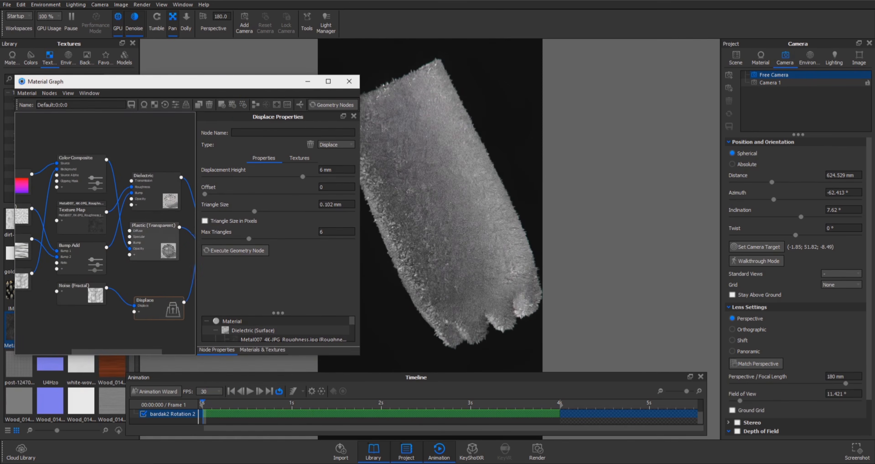
# - Insert a Color Composite utility on the connection between the lower fractal noise and the Displace node
pyautogui.moveTo(150, 277); pyautogui.dragTo(98, 277, button='middle')
pyautogui.moveTo(106, 306); pyautogui.dragTo(130, 306)
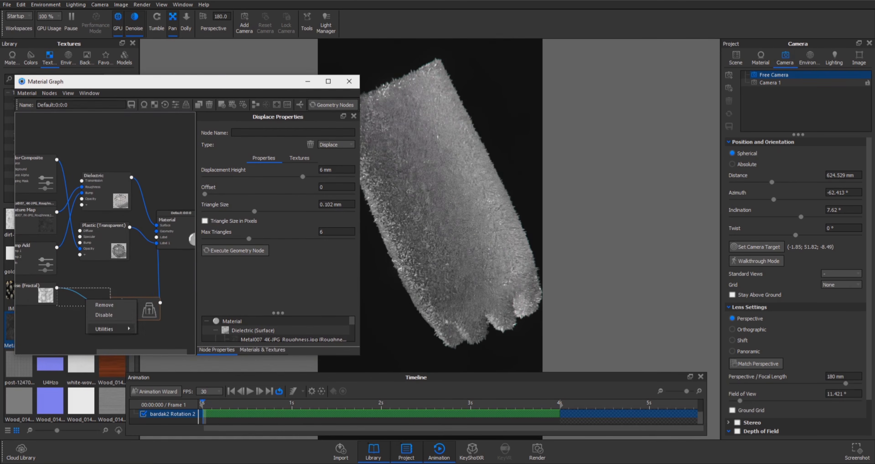
pyautogui.moveTo(105, 329)
pyautogui.click(166, 340)
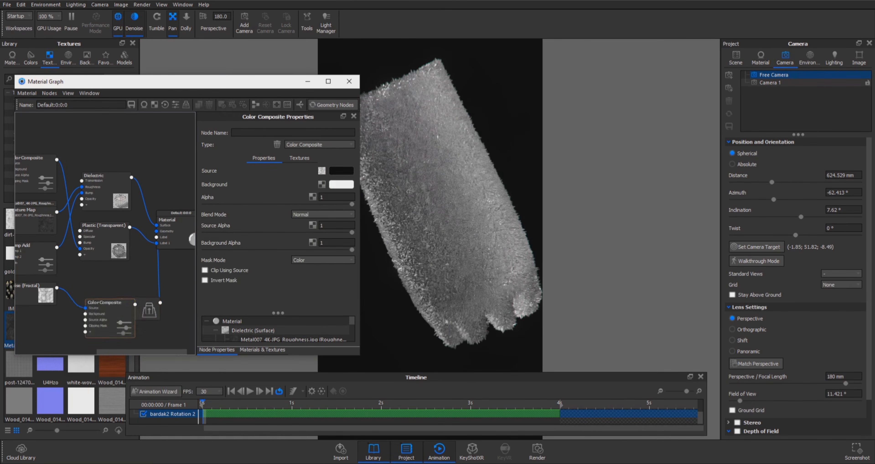
pyautogui.moveTo(76, 285); pyautogui.dragTo(100, 284)
# - Duplicate the Color Gradient node and connect the copy to the new Color Composite's Background input
pyautogui.scroll(-2, 146, 204)
pyautogui.moveTo(163, 82); pyautogui.dragTo(223, 87)
pyautogui.moveTo(143, 150); pyautogui.dragTo(214, 149, button='middle')
pyautogui.keyDown('alt'); pyautogui.moveTo(126, 190); pyautogui.dragTo(183, 301); pyautogui.keyUp('alt')
pyautogui.moveTo(191, 300); pyautogui.dragTo(148, 300, button='middle')
pyautogui.scroll(2, 150, 285)
pyautogui.doubleClick(141, 307)
pyautogui.moveTo(170, 304); pyautogui.dragTo(187, 282)
pyautogui.moveTo(190, 289); pyautogui.dragTo(157, 289, button='middle')
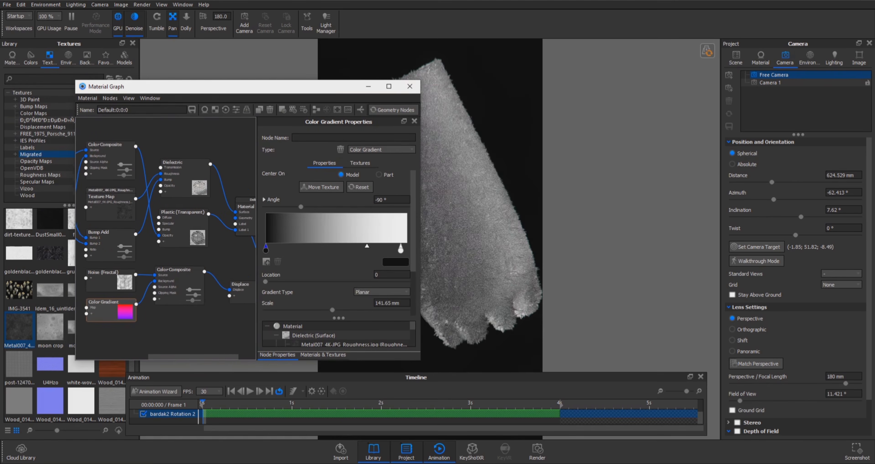
# - Set the new Color Composite's Blend Mode to Multiply
pyautogui.doubleClick(177, 285)
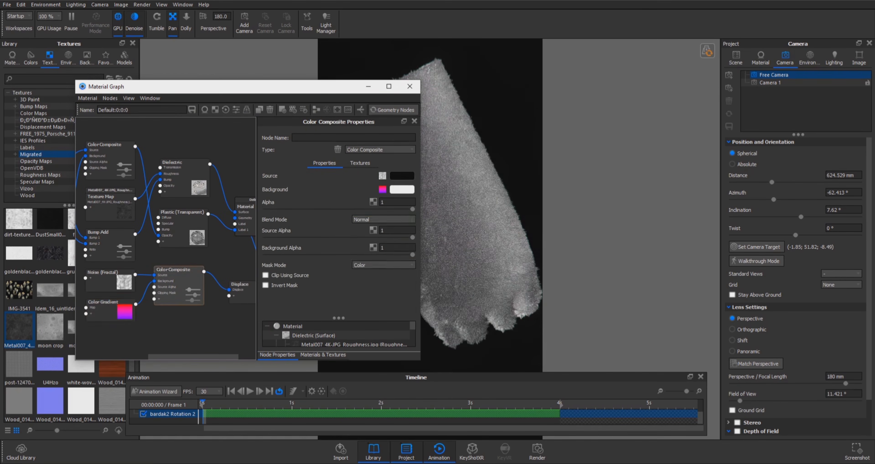
pyautogui.click(384, 220)
pyautogui.click(378, 226)
pyautogui.scroll(-1, 160, 300)
pyautogui.moveTo(245, 87); pyautogui.dragTo(210, 82)
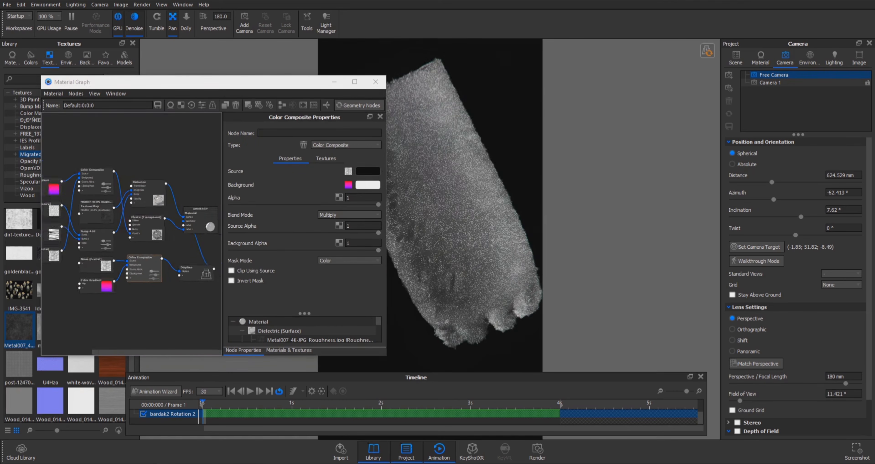
# - Connect the Curve Fade node to the Shift input of the duplicated Color Gradient
pyautogui.doubleClick(76, 306)
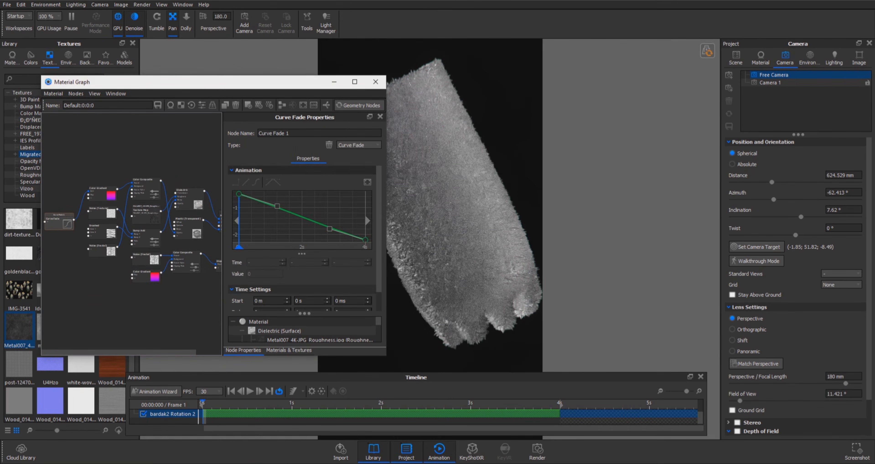
pyautogui.moveTo(143, 276); pyautogui.dragTo(147, 277)
pyautogui.click(159, 293)
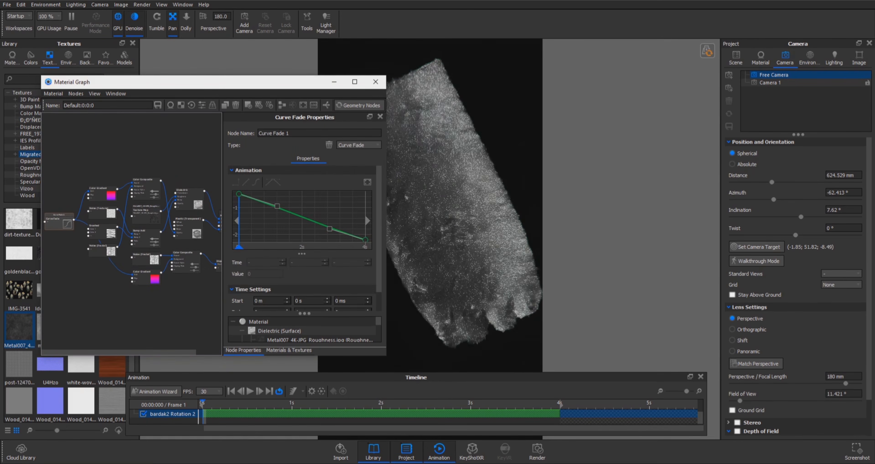
# - Preview the displacement Color Composite on the glass while scrubbing through the timeline, and turn the preview off
pyautogui.scroll(2, 149, 271)
pyautogui.moveTo(202, 402); pyautogui.dragTo(287, 403)
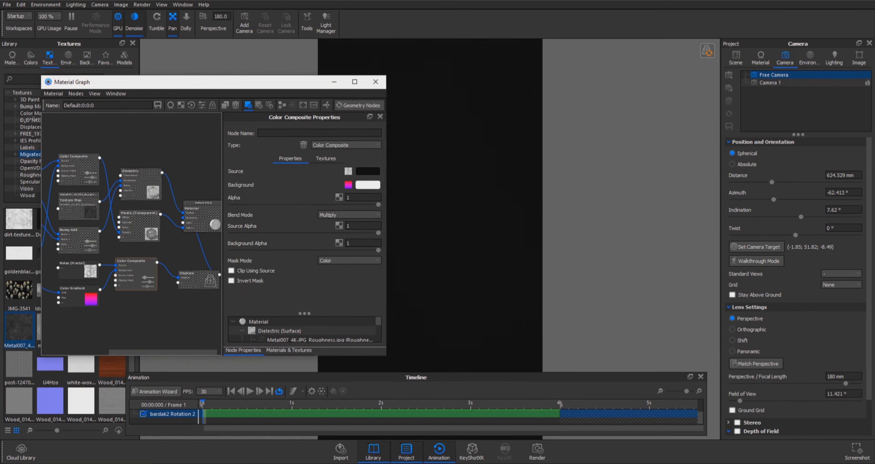
pyautogui.moveTo(435, 403); pyautogui.dragTo(545, 402)
pyautogui.moveTo(217, 82); pyautogui.dragTo(146, 74)
pyautogui.moveTo(545, 402); pyautogui.dragTo(336, 402)
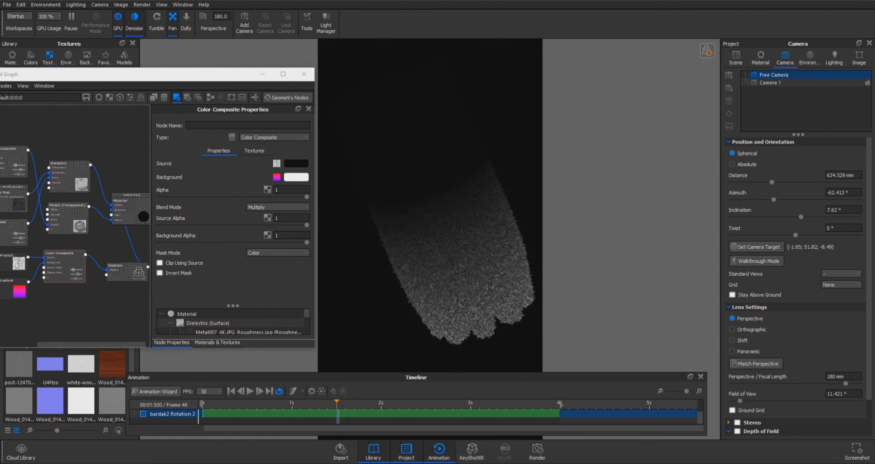
pyautogui.click(176, 98)
# - Execute the geometry nodes with the animated displacement mask and switch to Camera 1
pyautogui.click(708, 50)
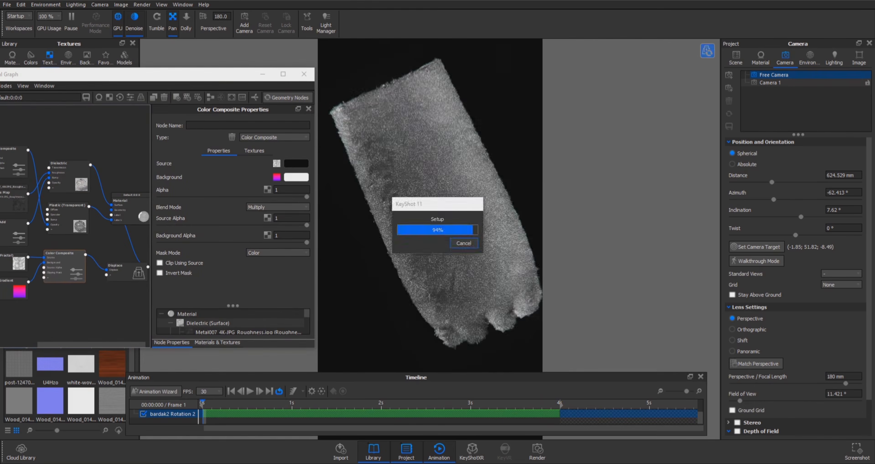
pyautogui.click(434, 230)
pyautogui.click(771, 83)
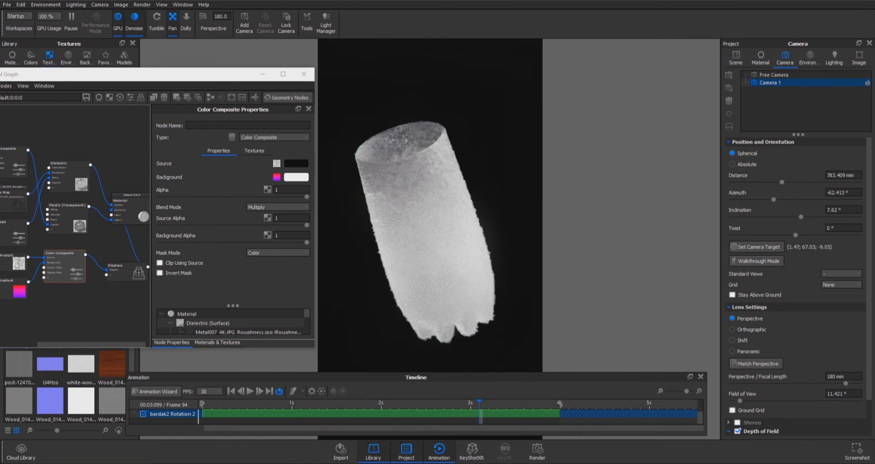
# - Set the Displace node's Displacement Height to 7 mm and execute the geometry nodes
pyautogui.doubleClick(127, 272)
pyautogui.doubleClick(285, 162)
pyautogui.write('7')
pyautogui.press('Return')
pyautogui.click(708, 51)
# - Switch to the Free Camera, disable its Depth of Field, and frame the glass more closely
pyautogui.click(774, 75)
pyautogui.scroll(-3, 795, 288)
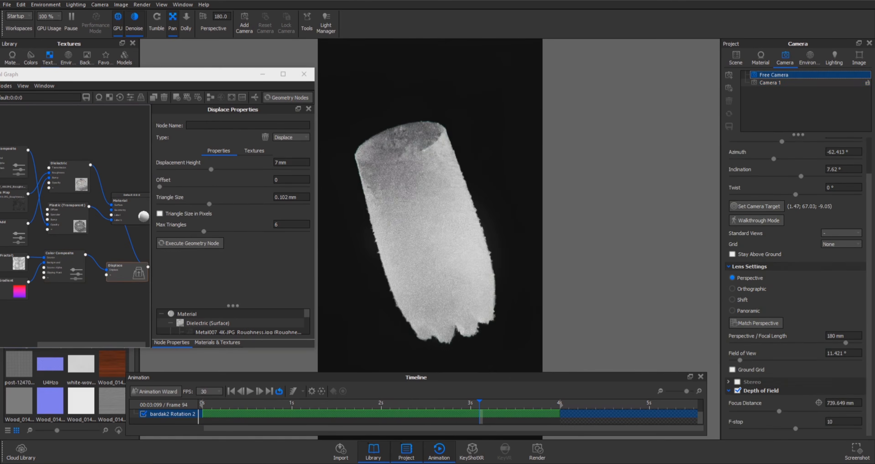
pyautogui.click(737, 391)
pyautogui.scroll(5, 430, 218)
# - Execute the geometry at frame 58 to examine the spreading frost, and compare it with the first frame
pyautogui.moveTo(480, 403); pyautogui.dragTo(372, 402)
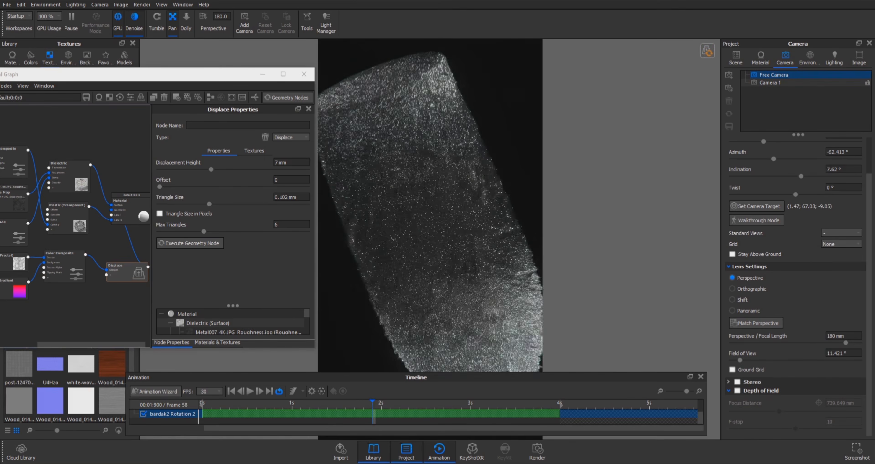
pyautogui.click(709, 52)
pyautogui.moveTo(445, 245); pyautogui.dragTo(410, 166, button='middle')
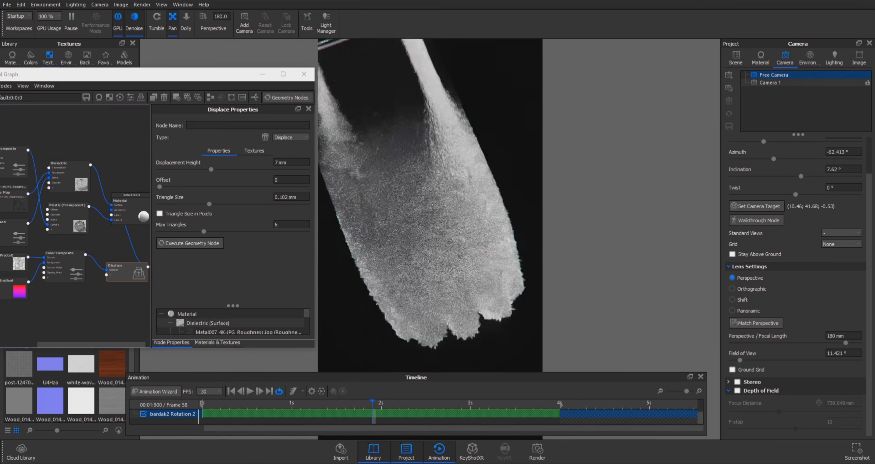
pyautogui.moveTo(372, 402); pyautogui.dragTo(202, 402)
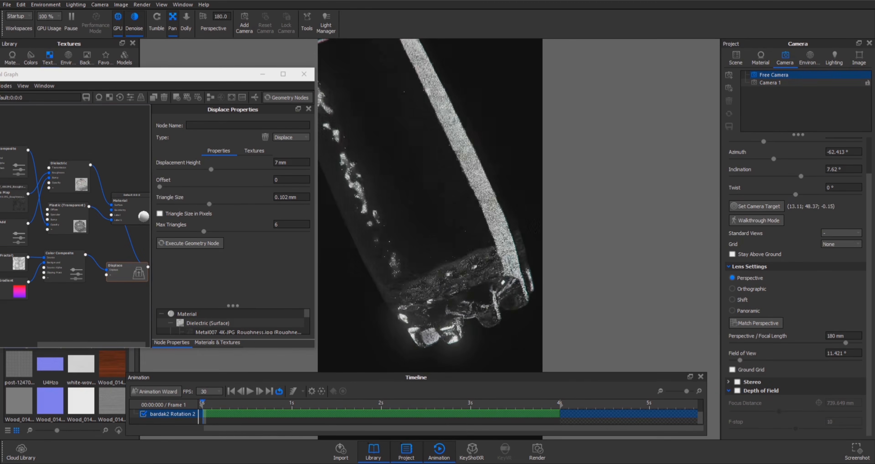
pyautogui.moveTo(419, 163); pyautogui.dragTo(449, 211, button='middle')
pyautogui.scroll(-3, 430, 217)
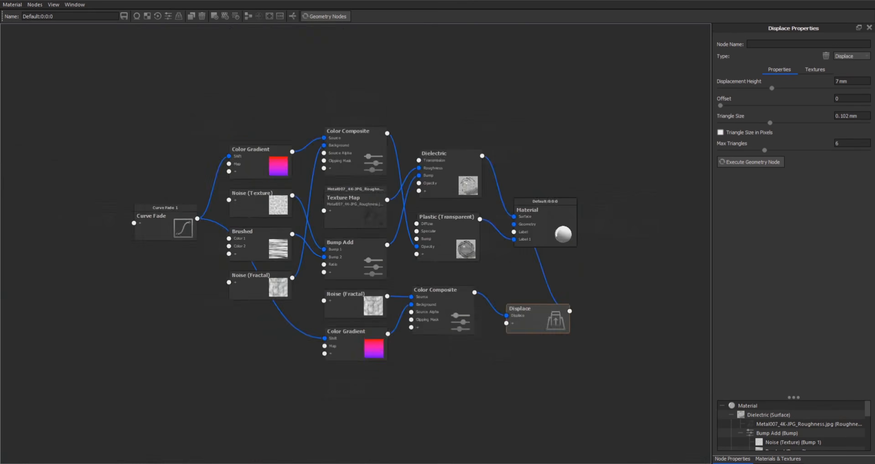
# - Review the complete material graph and open the Curve Fade node's properties
pyautogui.scroll(4, 440, 243)
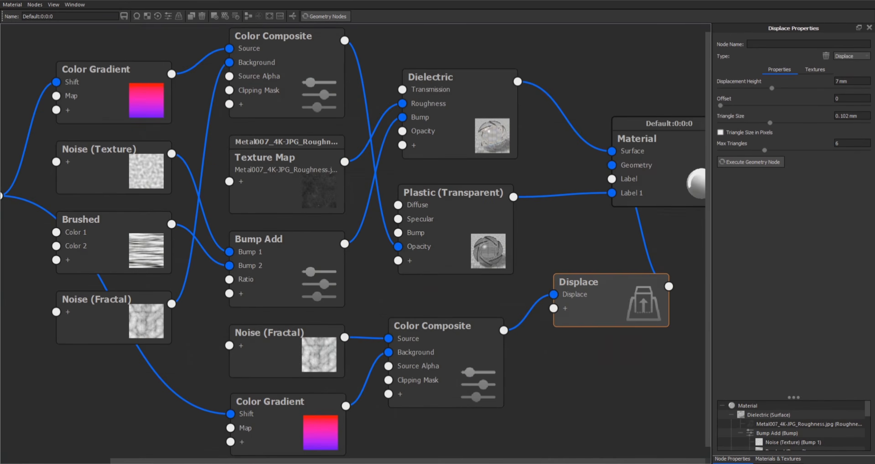
pyautogui.press('l')
pyautogui.moveTo(238, 255); pyautogui.dragTo(368, 238, button='middle')
pyautogui.doubleClick(58, 230)
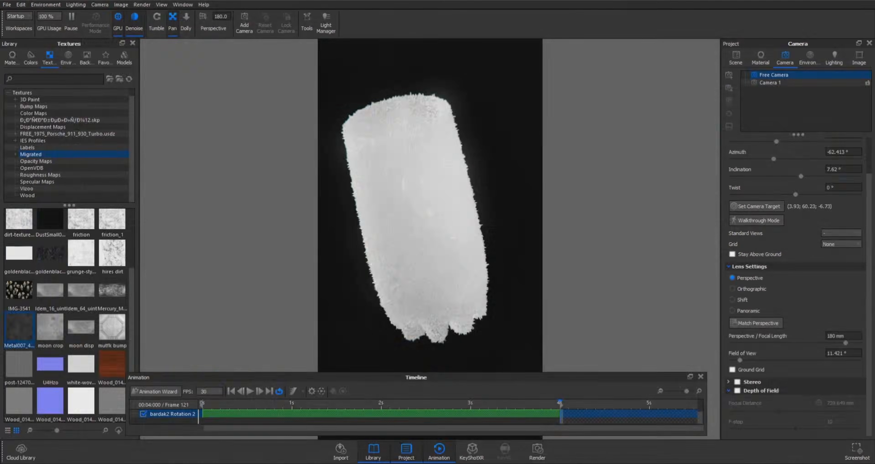